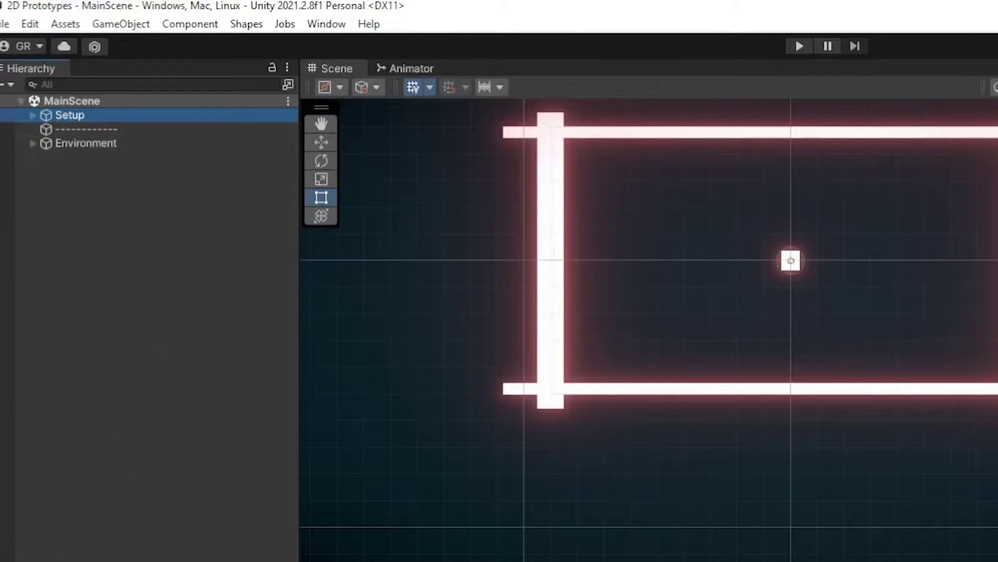
Step: Select the Main Camera under Setup and switch its Background Type to Solid Color
{"action": "left_click", "coordinate": [77, 129]}
{"action": "left_click", "coordinate": [76, 141]}
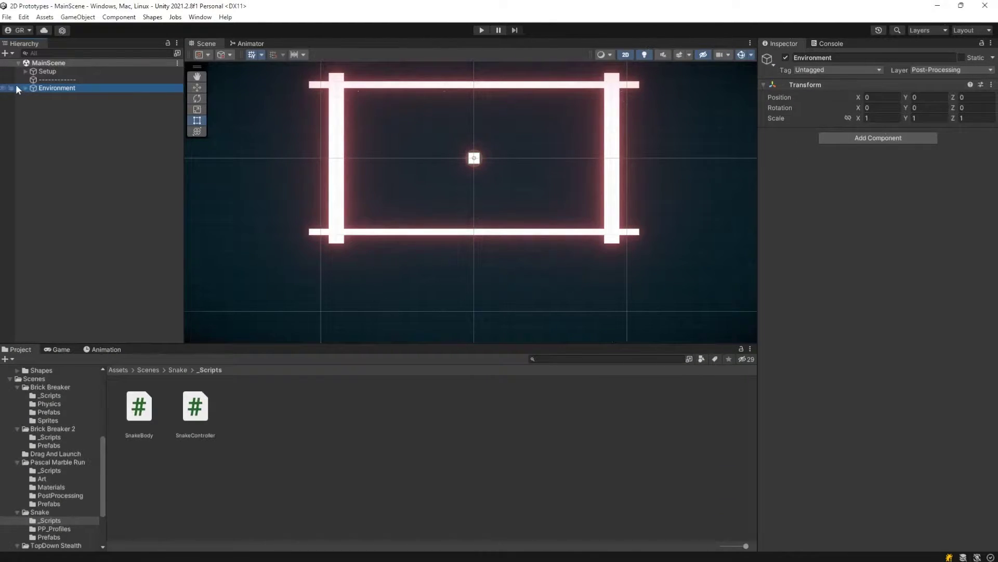
{"action": "left_click", "coordinate": [25, 72]}
{"action": "left_click", "coordinate": [52, 89]}
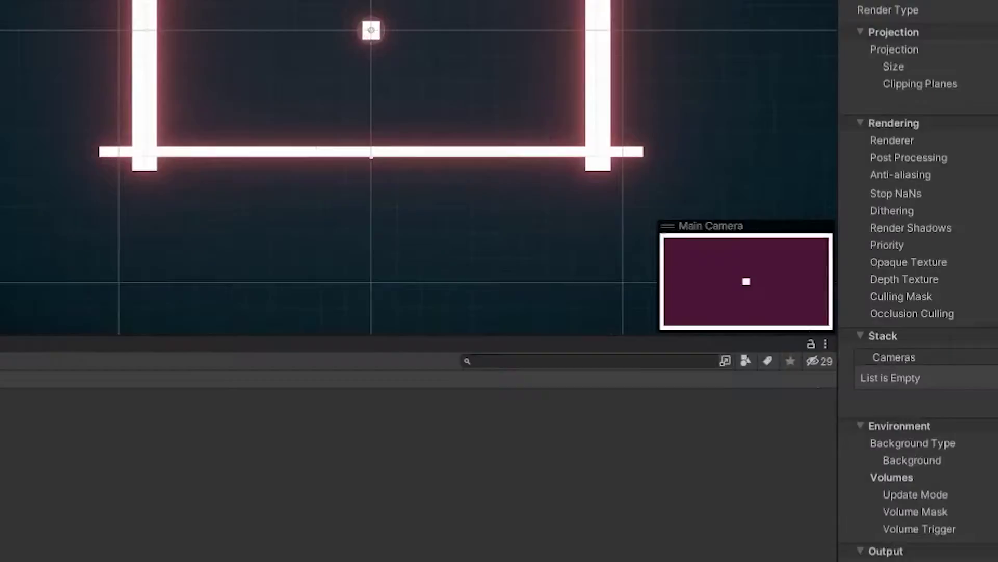
{"action": "left_click", "coordinate": [842, 335]}
{"action": "left_click", "coordinate": [839, 350]}
{"action": "left_click", "coordinate": [843, 335]}
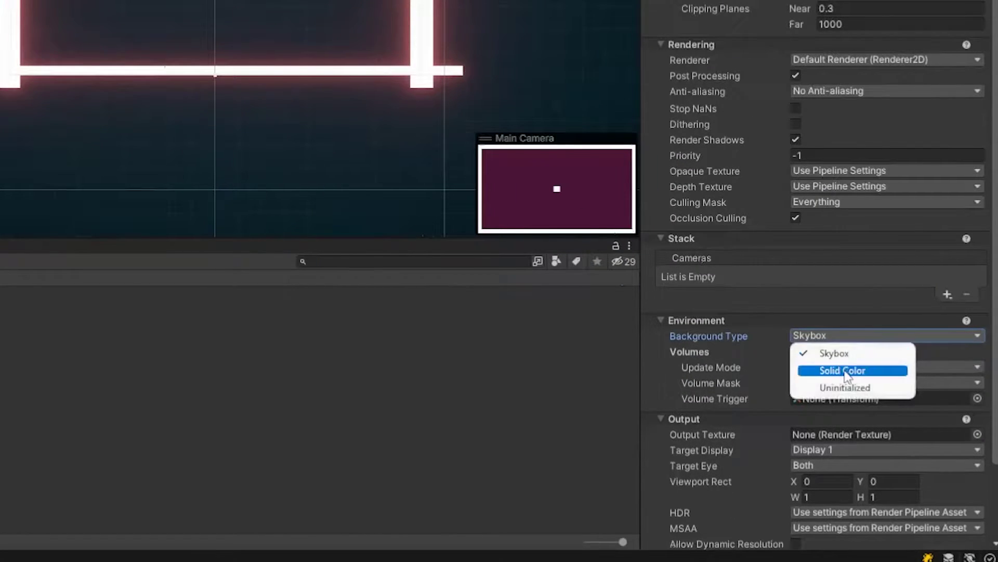
{"action": "left_click", "coordinate": [837, 368]}
Step: Set the camera background colour to hex 4B1538 and check it in the Game view
{"action": "left_click", "coordinate": [835, 351]}
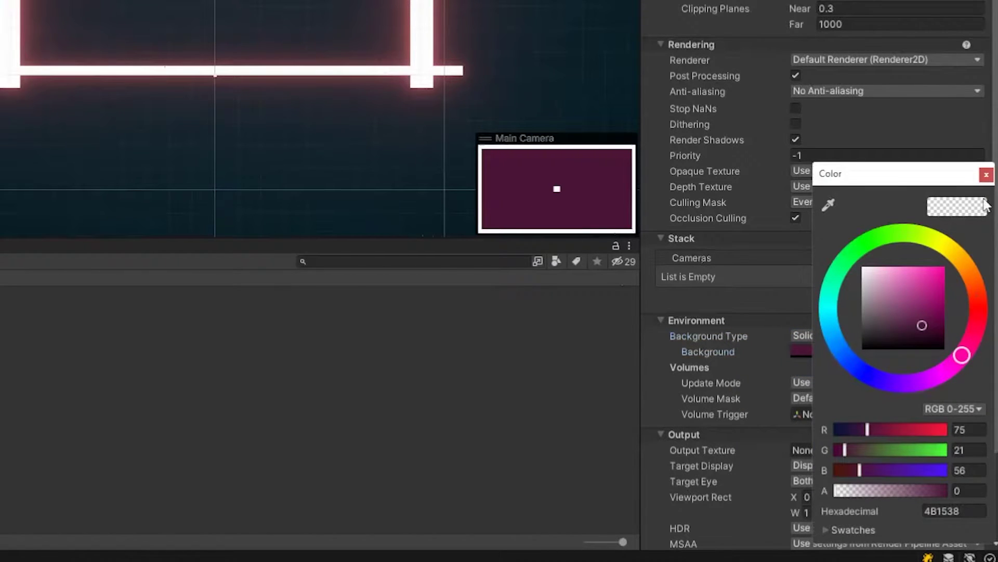
{"action": "left_click", "coordinate": [986, 175]}
{"action": "left_click", "coordinate": [61, 350]}
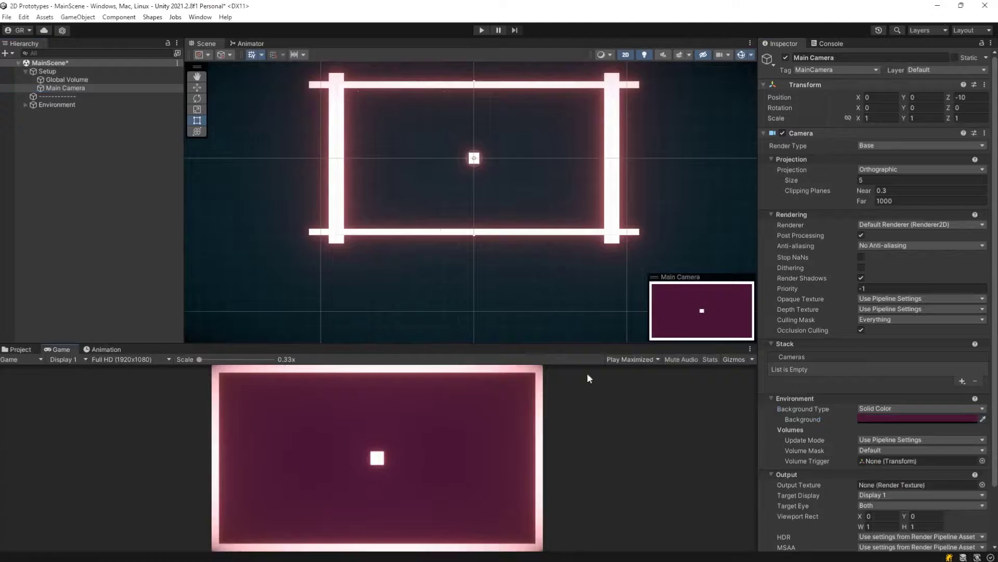
{"action": "left_click", "coordinate": [67, 80]}
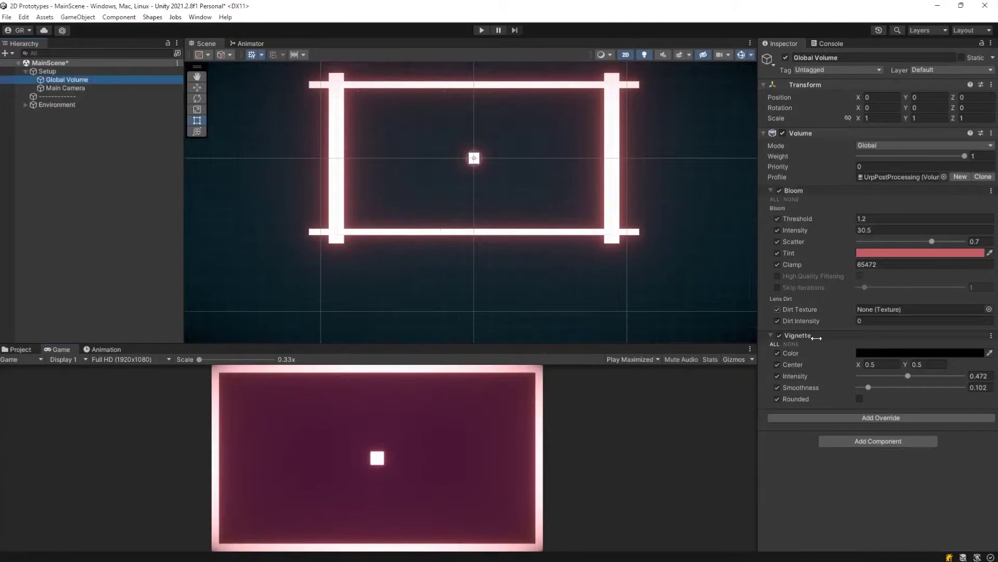
{"action": "left_click", "coordinate": [200, 17]}
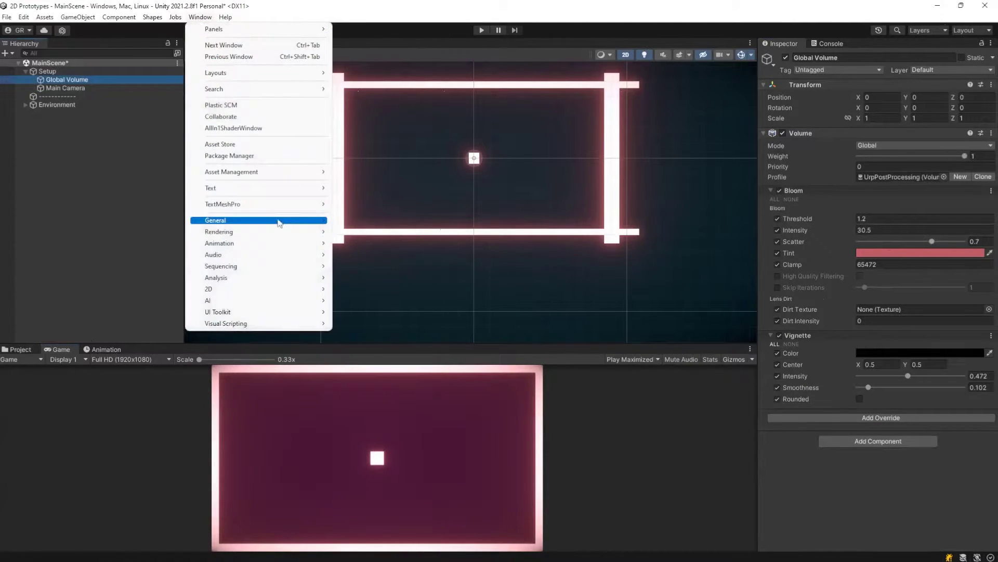
{"action": "left_click", "coordinate": [268, 156]}
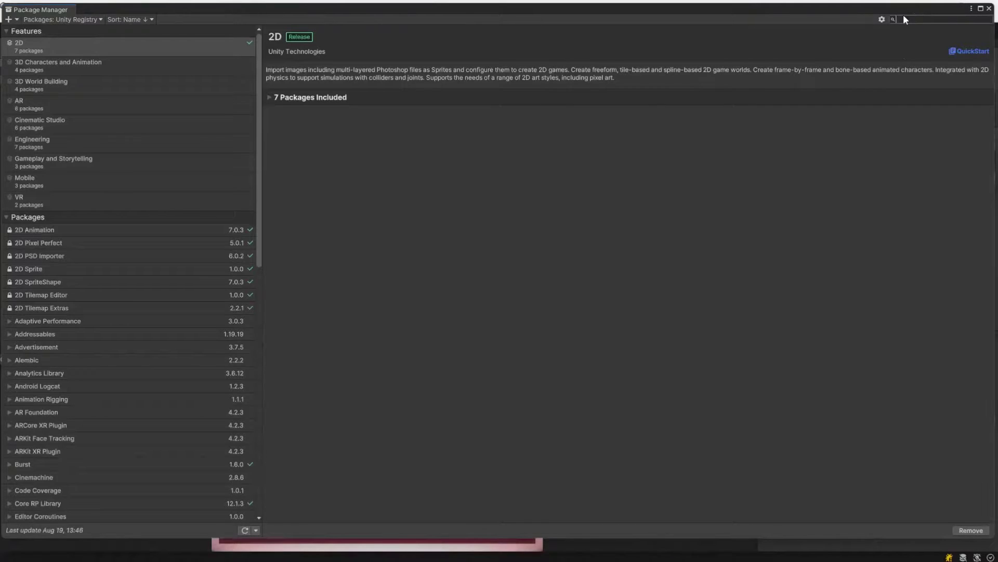
{"action": "type", "text": "post"}
{"action": "left_click", "coordinate": [629, 209]}
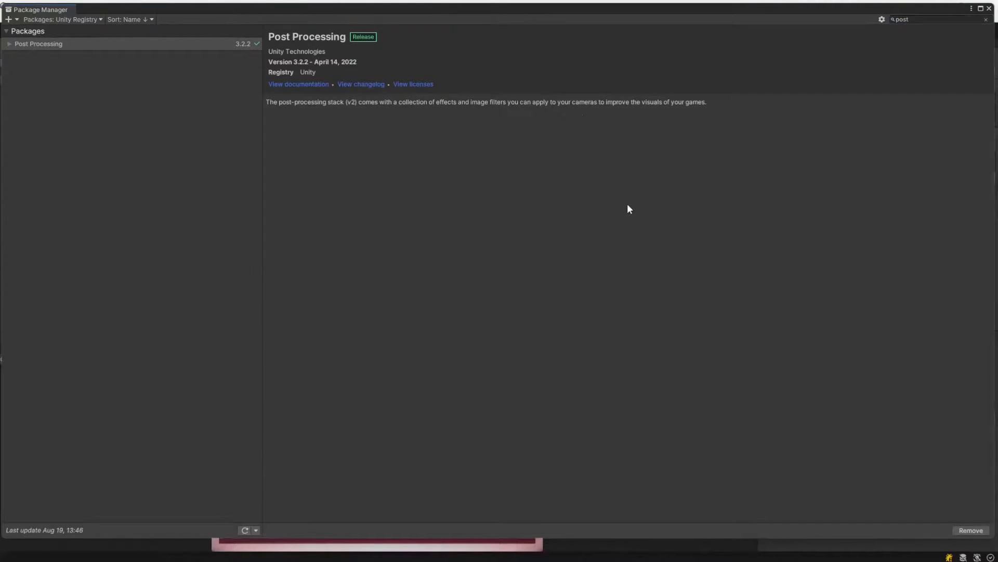
{"action": "left_click", "coordinate": [926, 19]}
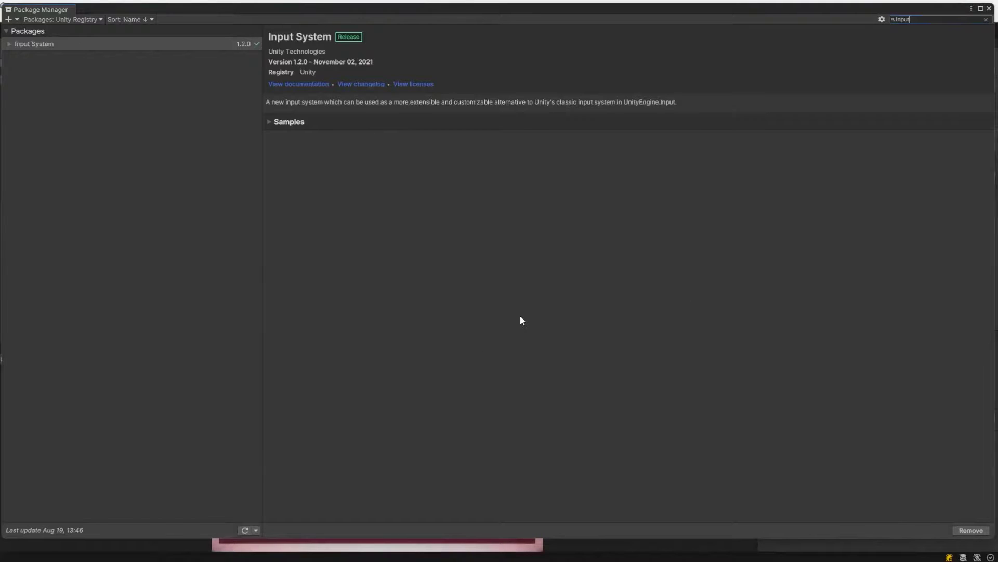
Step: Close the Package Manager and add a Global Volume under the Setup object
{"action": "left_click", "coordinate": [989, 7]}
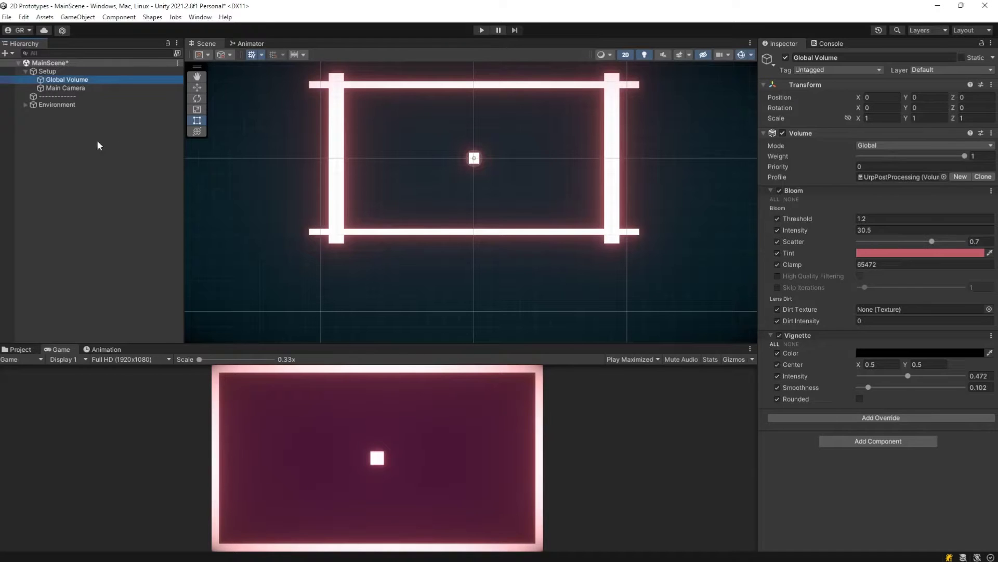
{"action": "left_click", "coordinate": [45, 71]}
{"action": "right_click", "coordinate": [46, 70]}
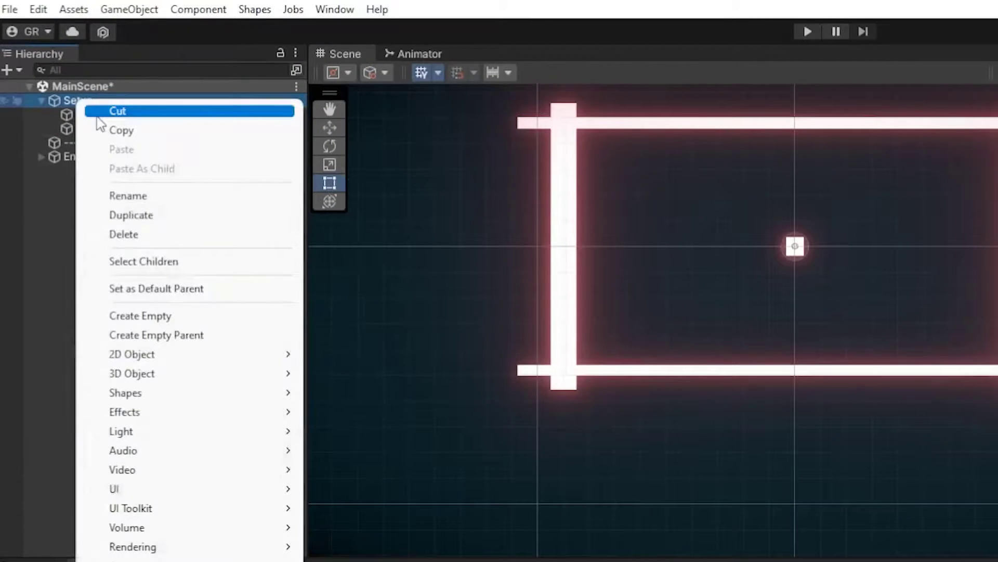
{"action": "mouse_move", "coordinate": [208, 527]}
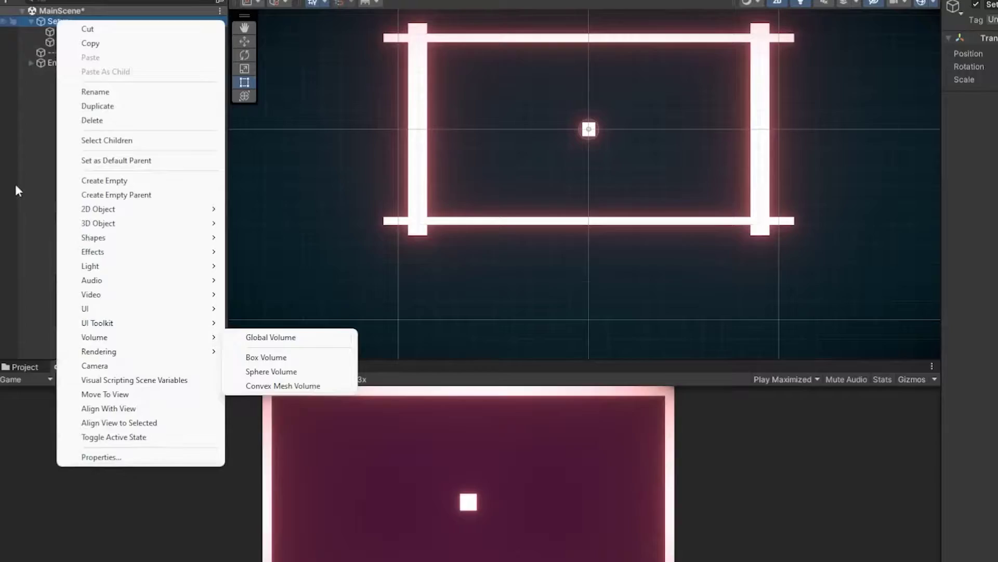
{"action": "left_click", "coordinate": [270, 337]}
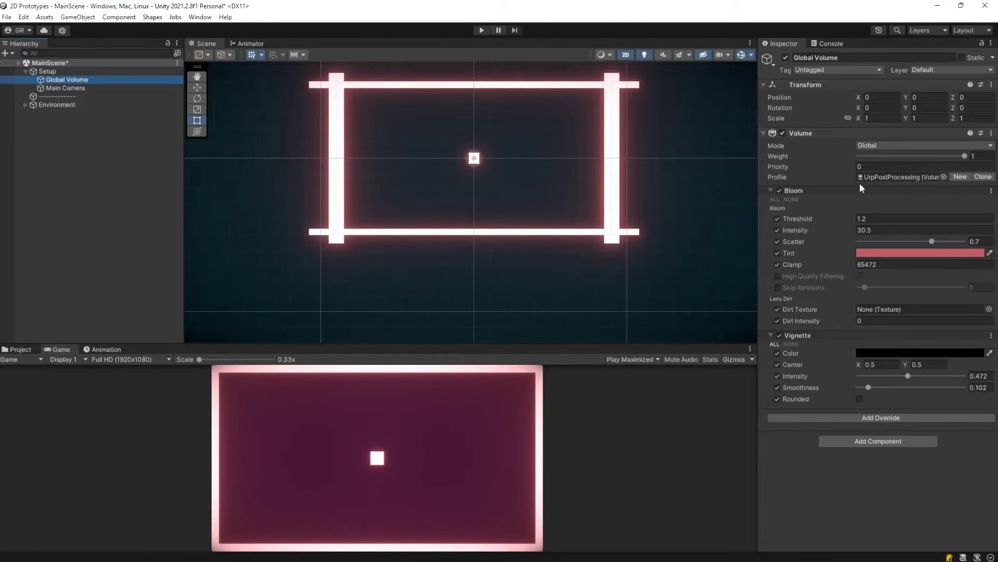
Step: Locate the volume's profile asset by browsing to Assets/Scenes/Snake/PP_Profiles
{"action": "left_click", "coordinate": [879, 177]}
{"action": "left_click", "coordinate": [18, 349]}
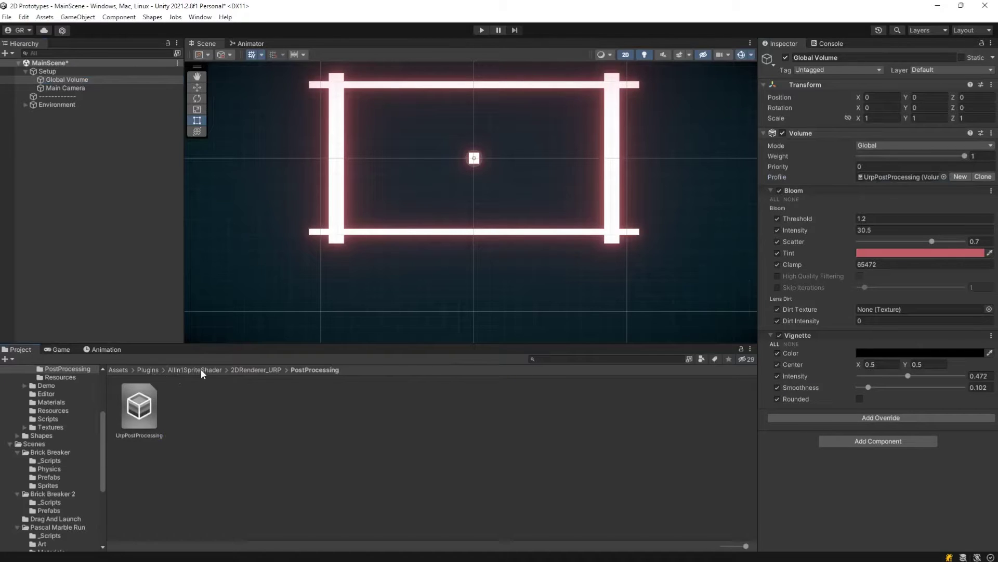
{"action": "left_click", "coordinate": [118, 370]}
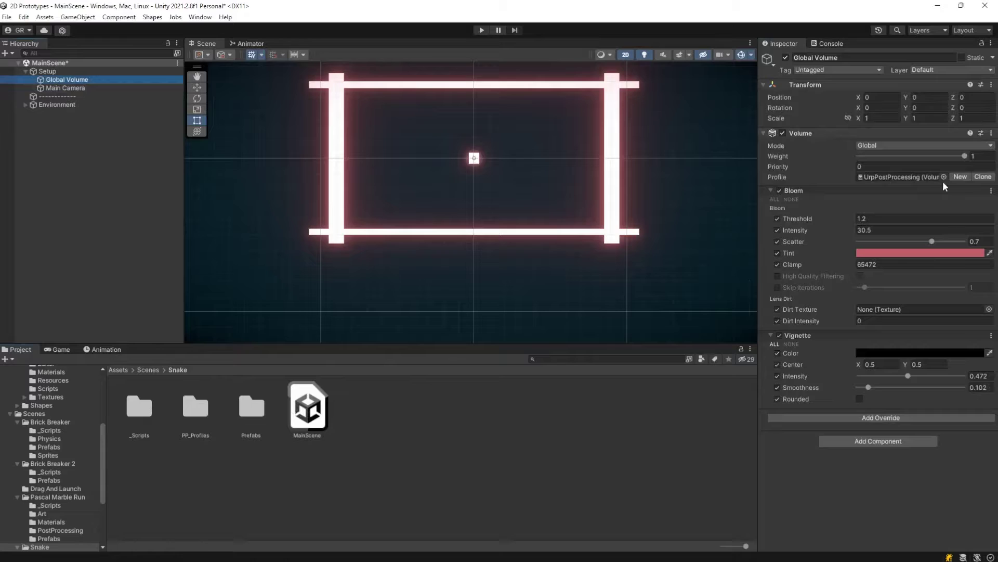
{"action": "double_click", "coordinate": [196, 409]}
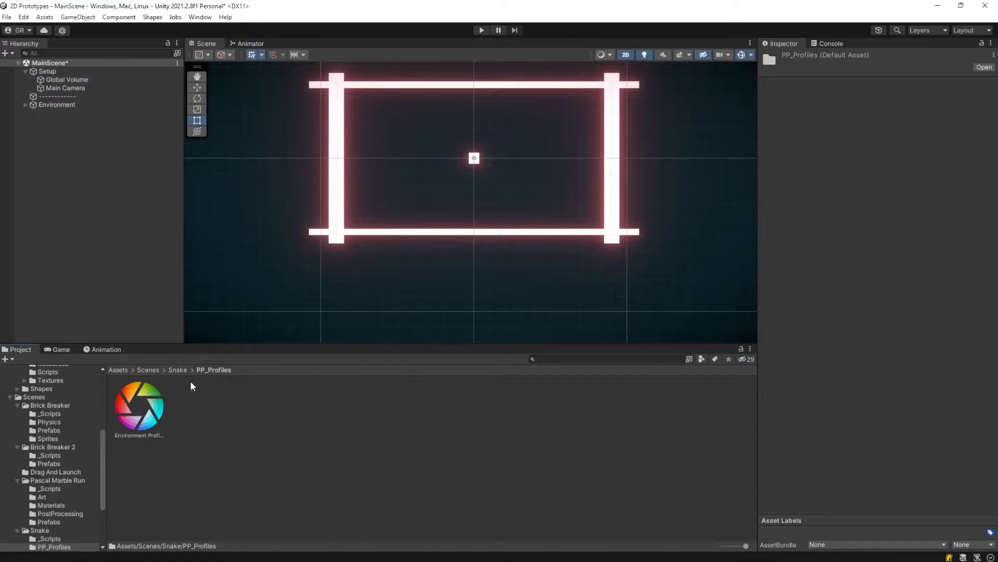
{"action": "left_click", "coordinate": [54, 82]}
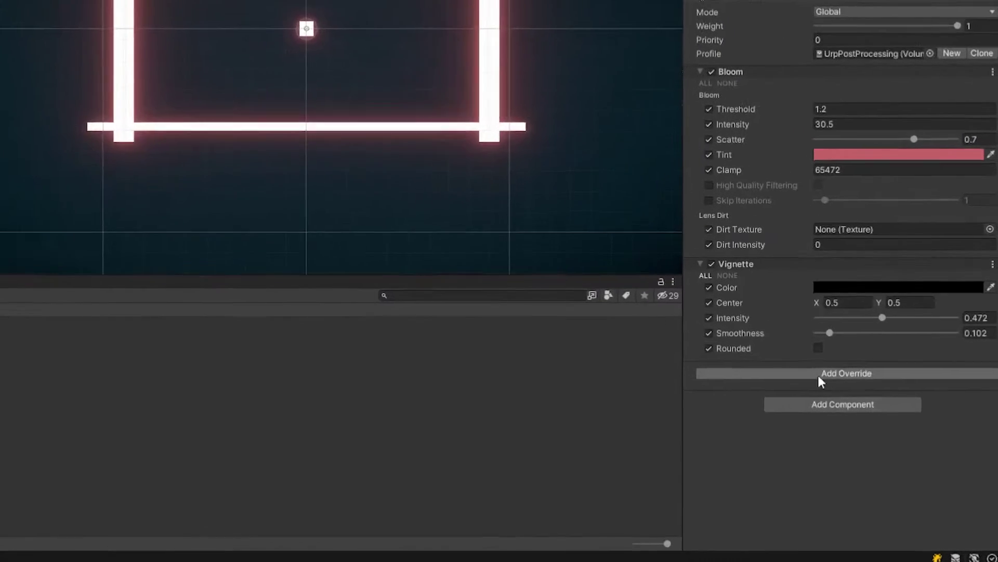
Step: Check the override list and Bloom tint, then raise Bloom intensity to 33.3 and save
{"action": "left_click", "coordinate": [859, 417]}
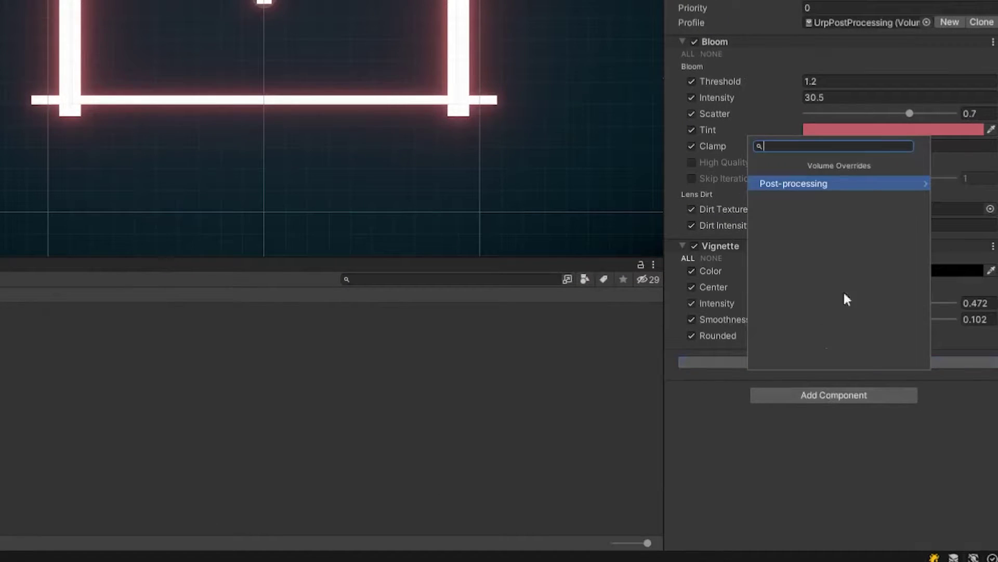
{"action": "left_click", "coordinate": [899, 185]}
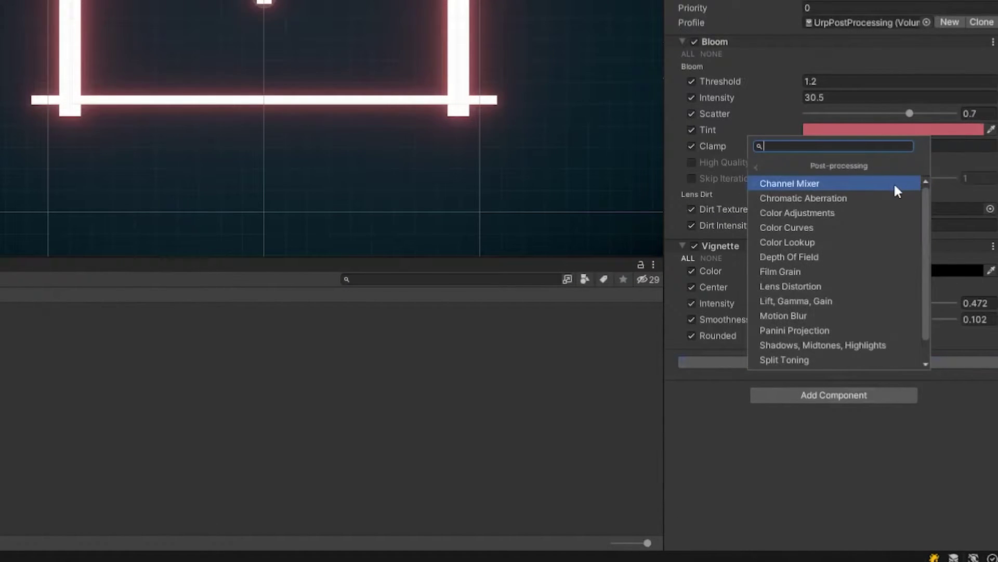
{"action": "left_click", "coordinate": [838, 448]}
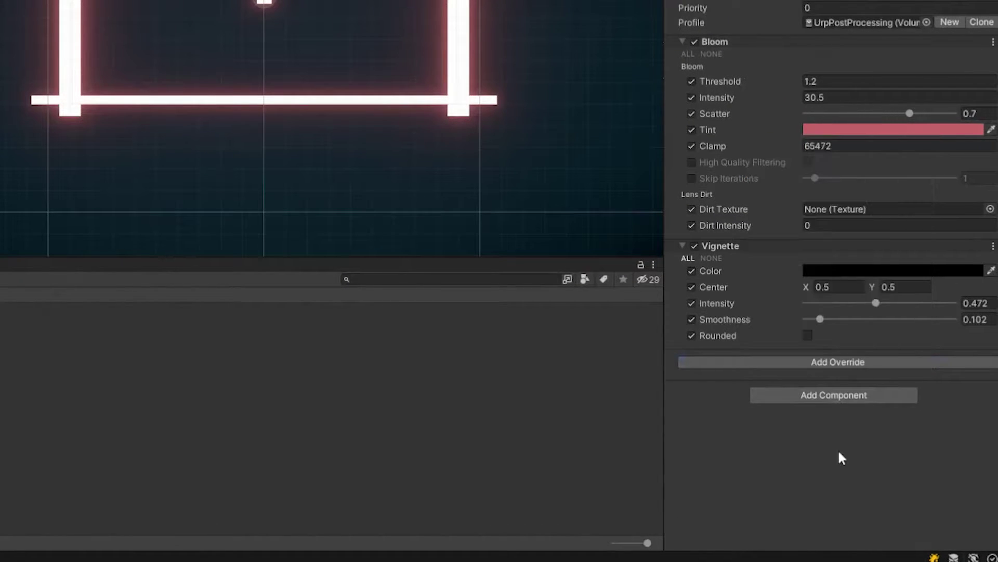
{"action": "left_click", "coordinate": [821, 130]}
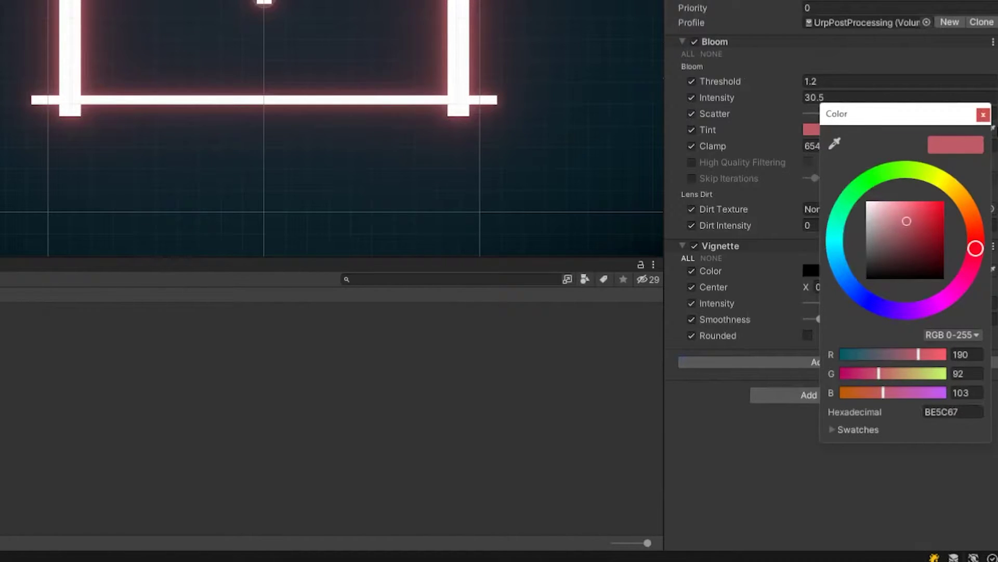
{"action": "left_click", "coordinate": [984, 115]}
{"action": "left_click_drag", "start_coordinate": [748, 92], "coordinate": [767, 101]}
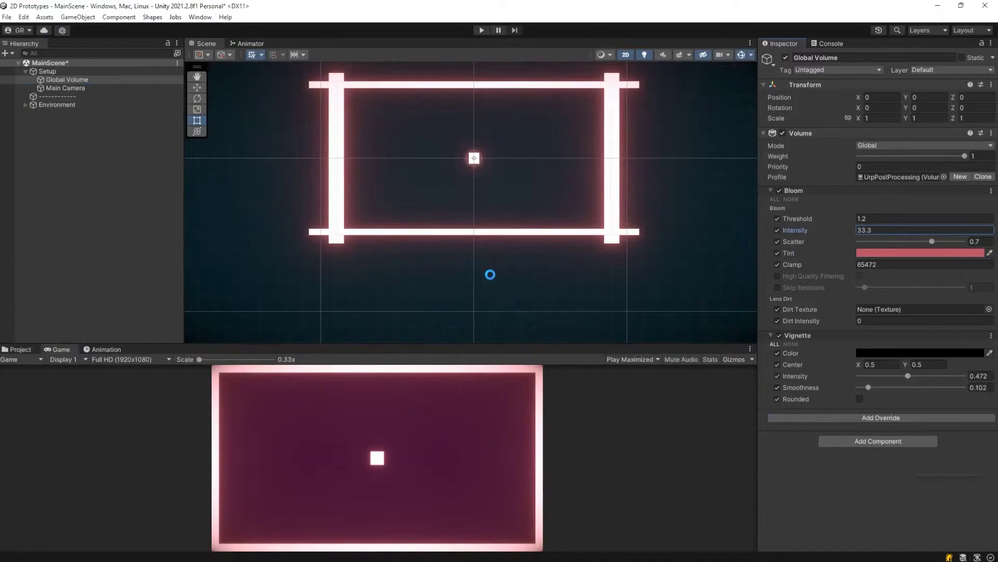
{"action": "key", "text": "ctrl+s"}
Step: Expand Environment > Borders and frame the Left Wall in the Scene view
{"action": "left_click", "coordinate": [49, 104]}
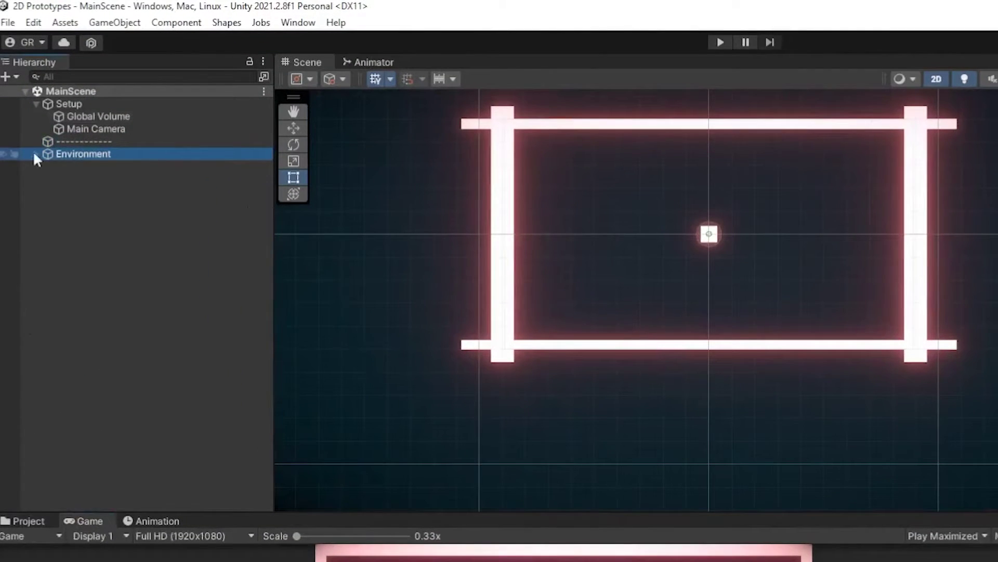
{"action": "left_click", "coordinate": [35, 154]}
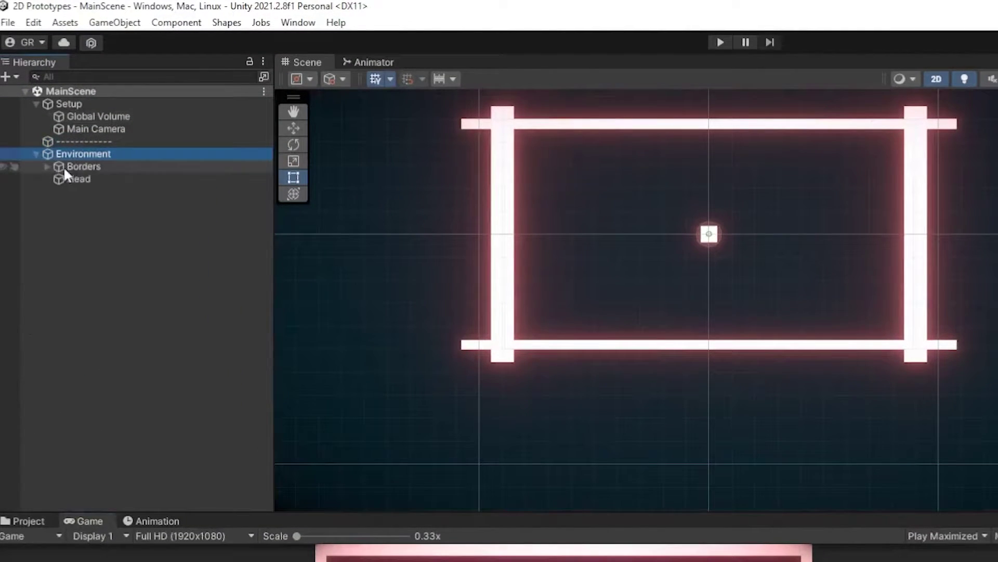
{"action": "left_click", "coordinate": [65, 167]}
{"action": "left_click", "coordinate": [47, 166]}
{"action": "left_click", "coordinate": [76, 180]}
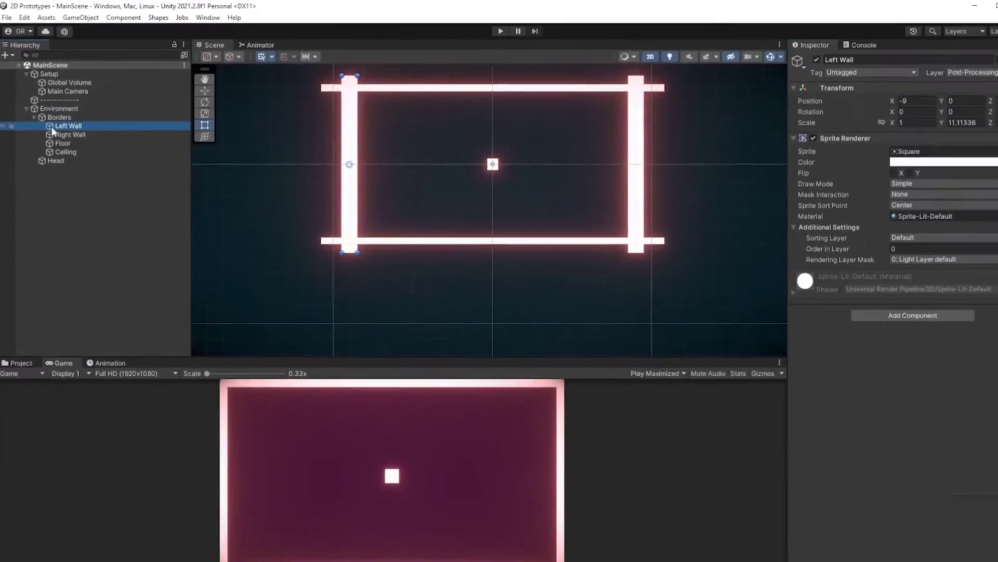
{"action": "key", "text": "f"}
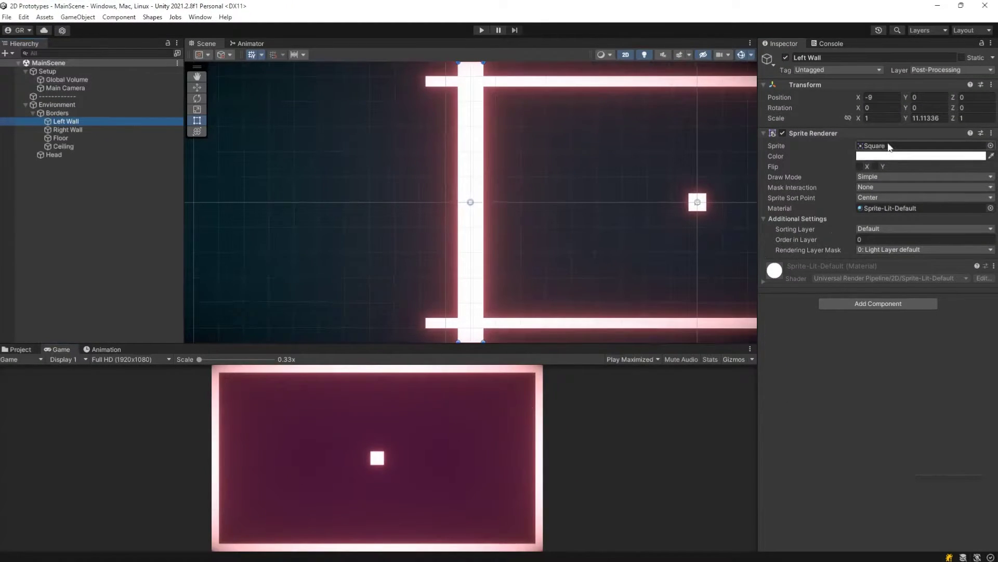
{"action": "scroll", "coordinate": [591, 170], "scroll_direction": "down", "scroll_amount": 1}
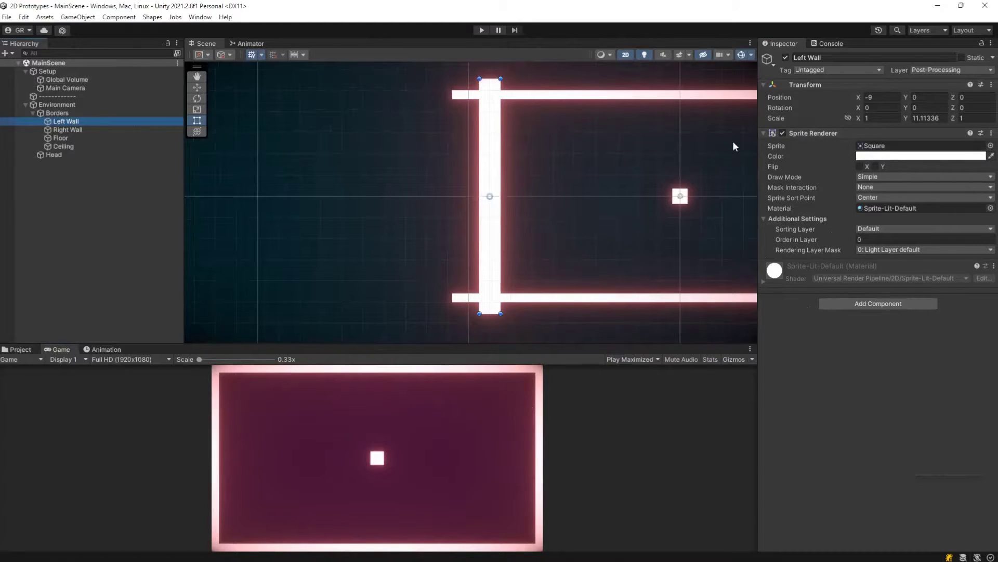
Step: Pan and zoom out to show the whole arena border, then select the Right Wall at X 9
{"action": "key", "text": "Down"}
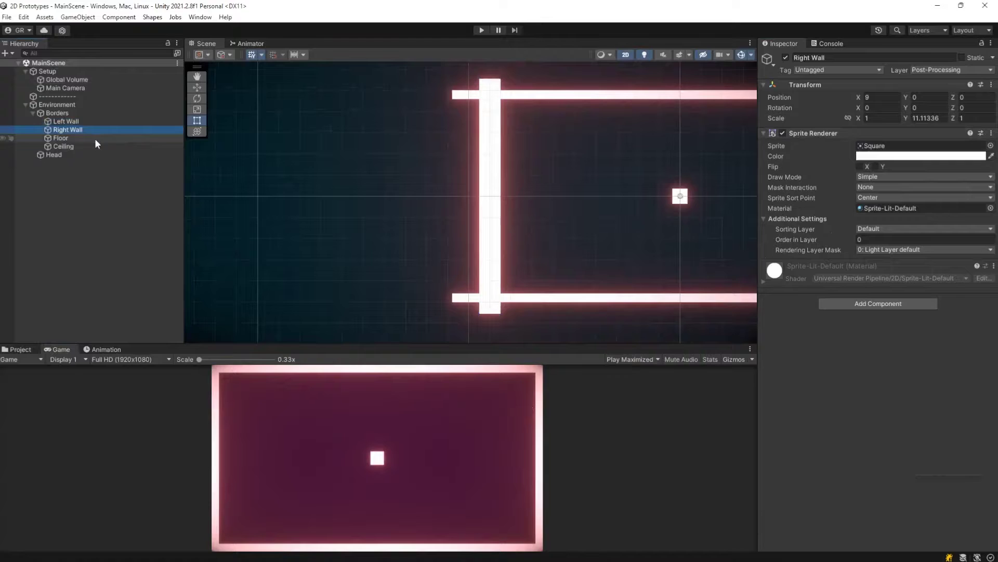
{"action": "left_click", "coordinate": [91, 138]}
{"action": "left_click", "coordinate": [64, 122]}
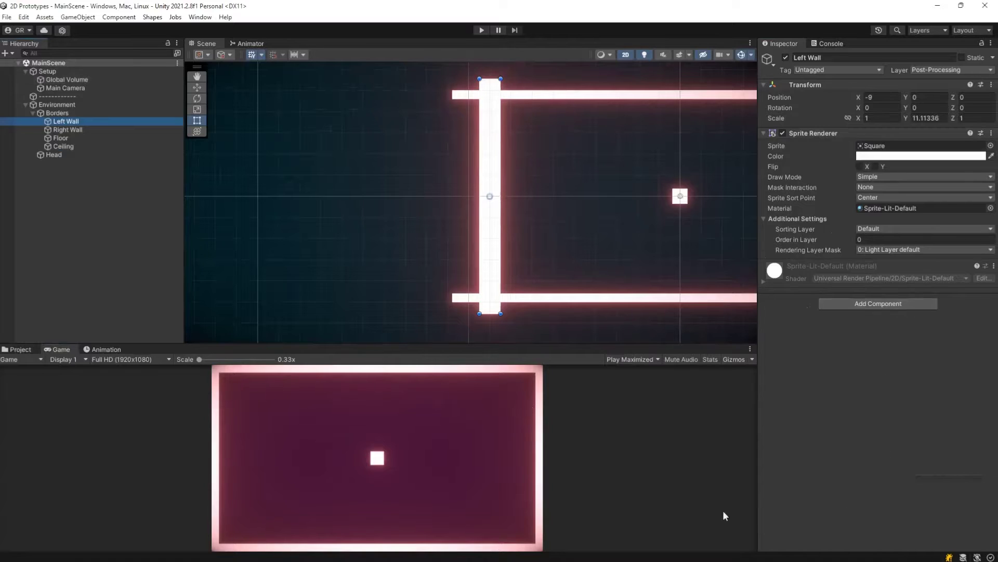
{"action": "middle_click_drag", "start_coordinate": [616, 211], "coordinate": [459, 223]}
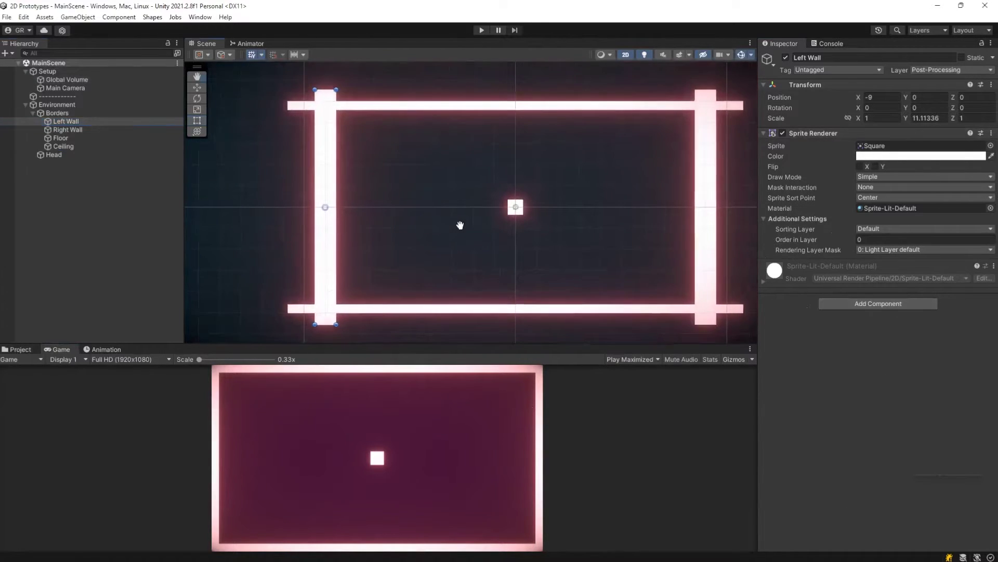
{"action": "scroll", "coordinate": [458, 221], "scroll_direction": "down", "scroll_amount": 1}
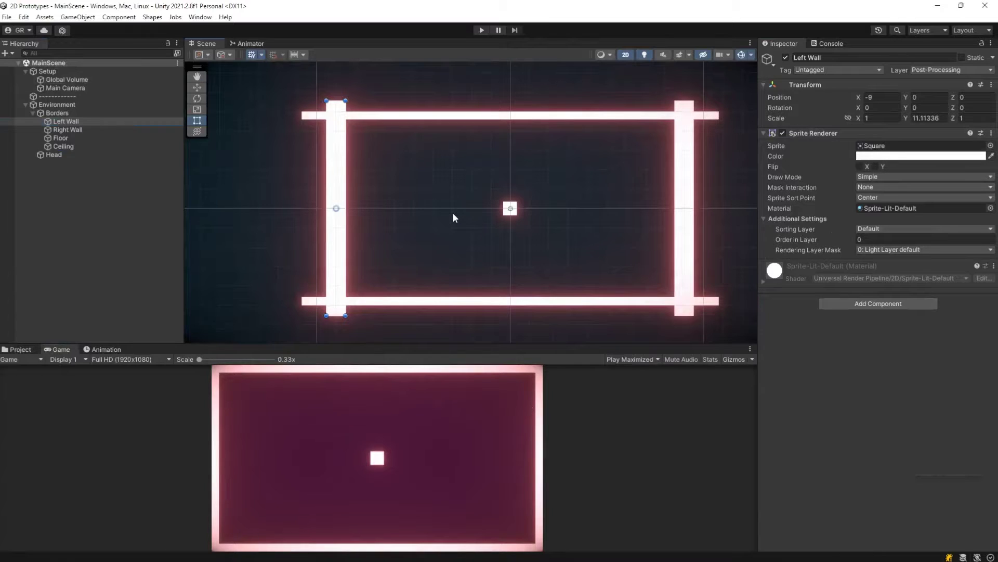
{"action": "left_click", "coordinate": [61, 129]}
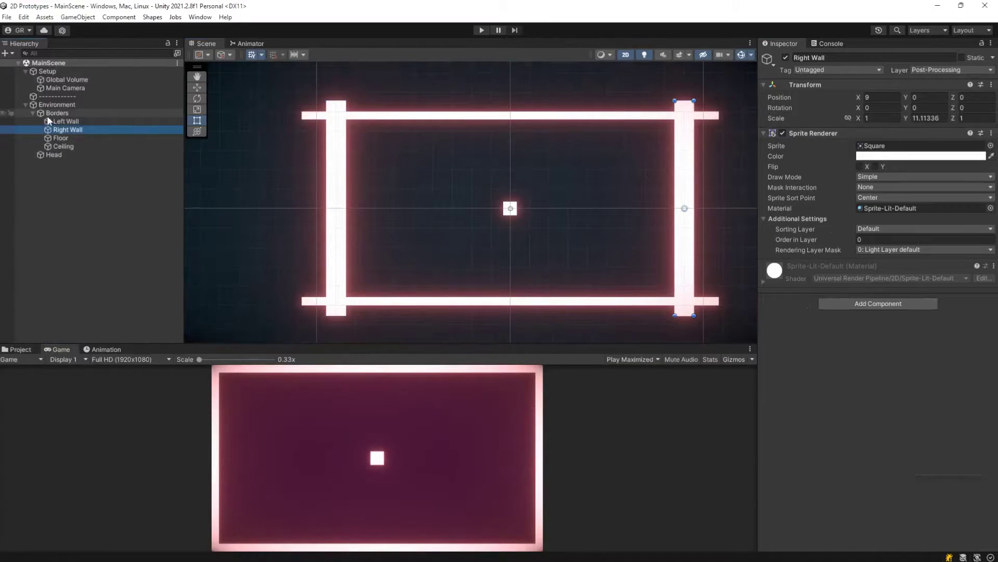
Step: Collapse Borders, select and frame the Head, and review its sprite, Player Input and physics components
{"action": "left_click", "coordinate": [32, 113]}
{"action": "left_click", "coordinate": [46, 121]}
{"action": "scroll", "coordinate": [556, 229], "scroll_direction": "up", "scroll_amount": 5}
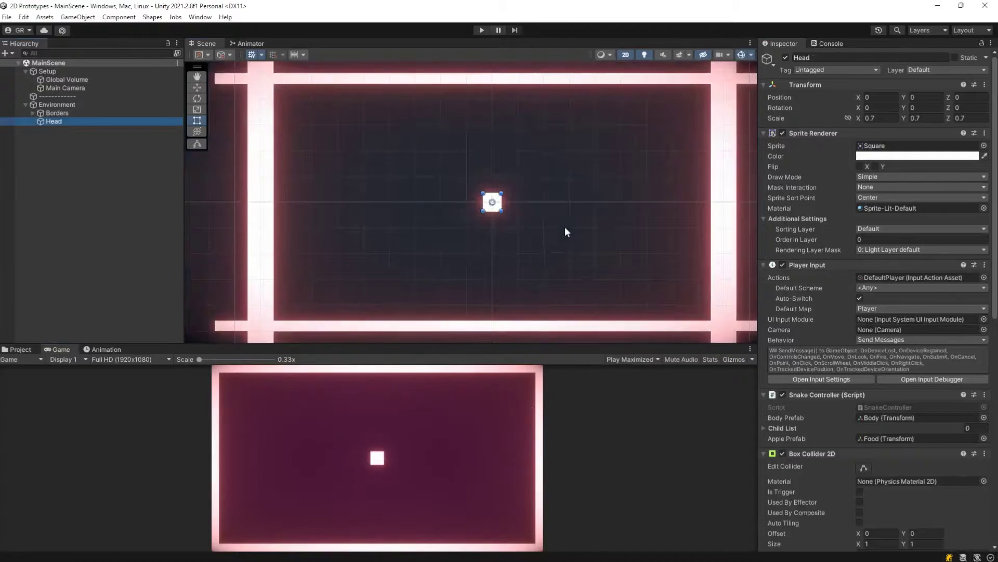
{"action": "scroll", "coordinate": [552, 230], "scroll_direction": "down", "scroll_amount": 5}
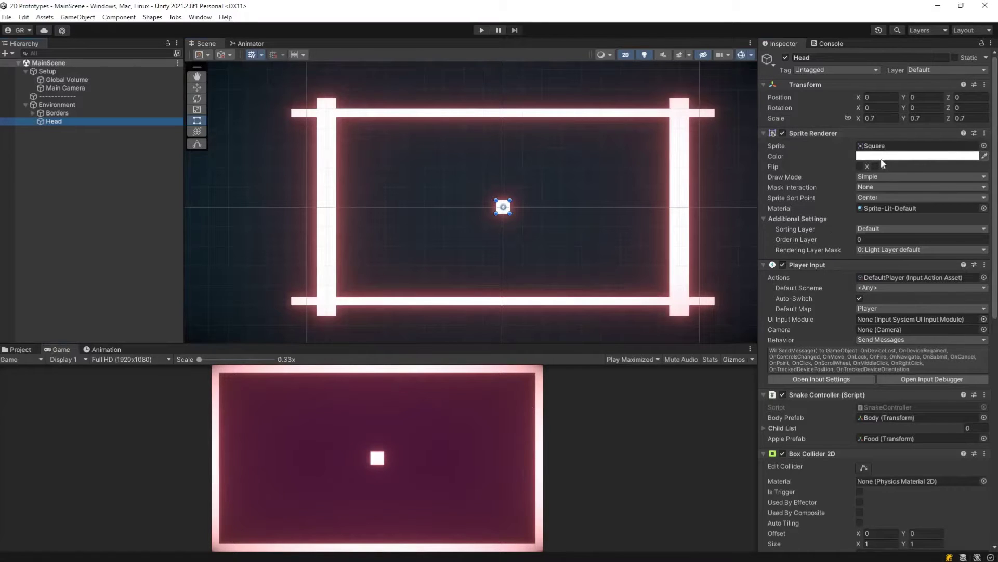
{"action": "double_click", "coordinate": [48, 120]}
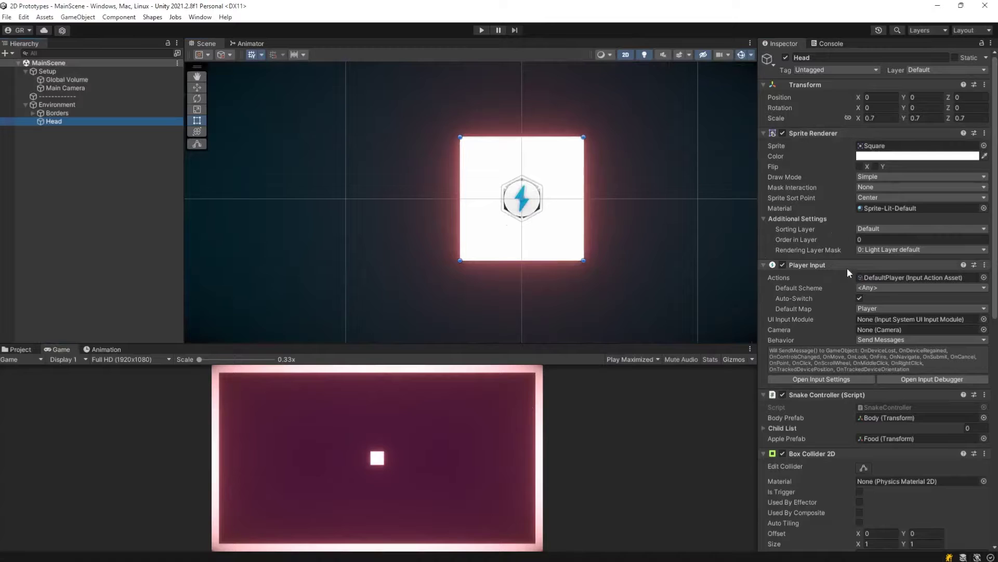
{"action": "scroll", "coordinate": [847, 267], "scroll_direction": "down", "scroll_amount": 10}
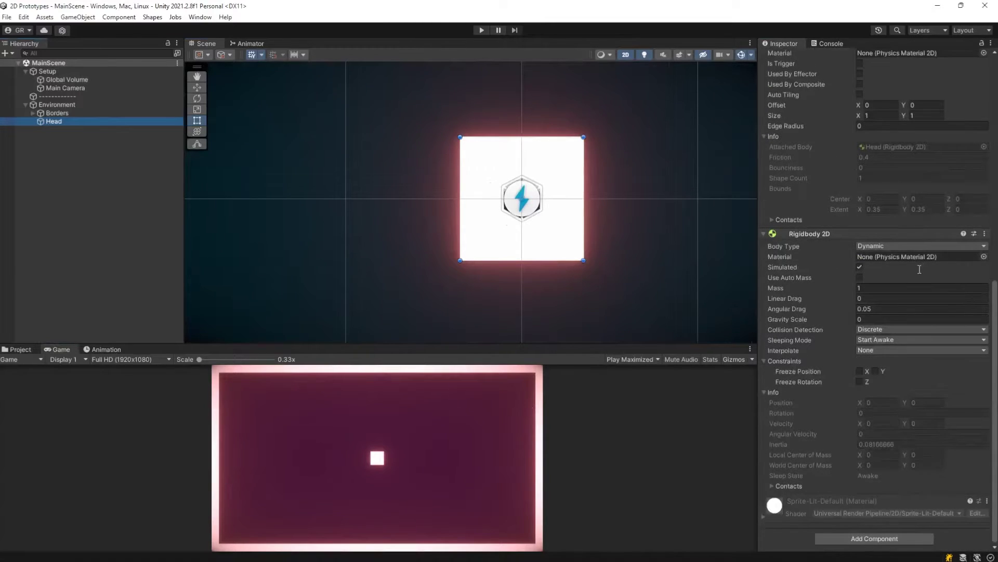
{"action": "scroll", "coordinate": [897, 289], "scroll_direction": "up", "scroll_amount": 10}
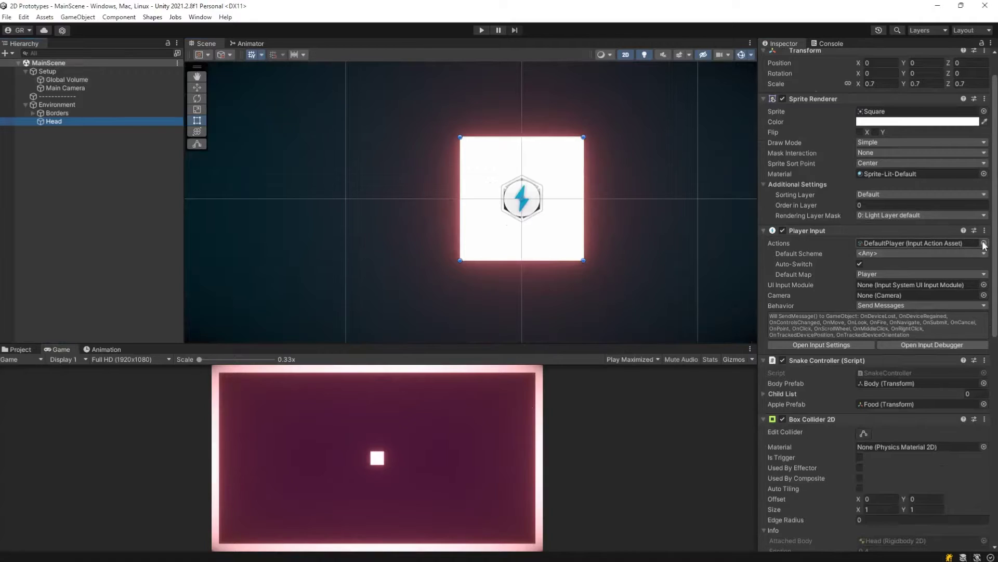
{"action": "double_click", "coordinate": [937, 242]}
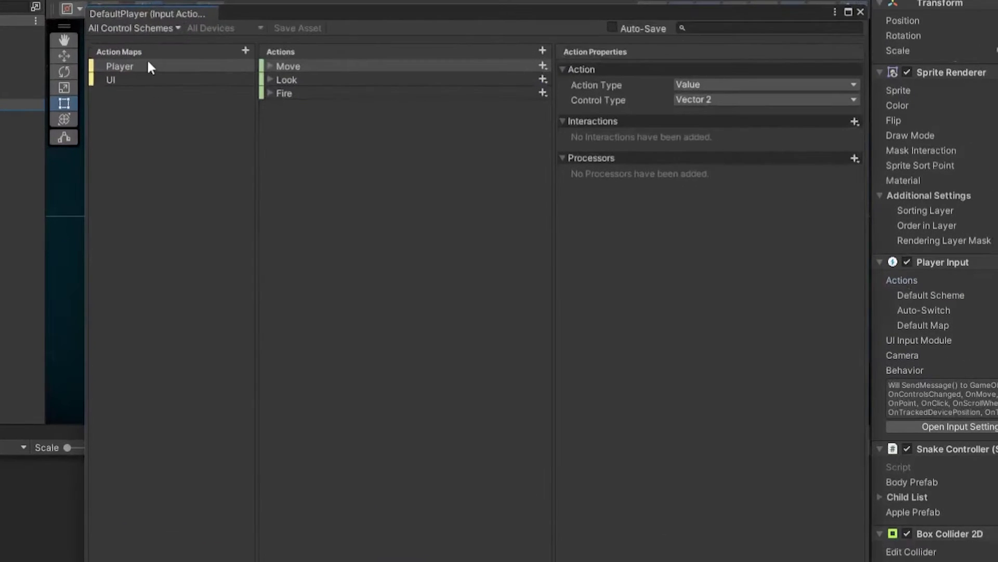
{"action": "left_click", "coordinate": [144, 67]}
{"action": "left_click", "coordinate": [164, 79]}
{"action": "left_click", "coordinate": [151, 68]}
{"action": "left_click", "coordinate": [860, 11]}
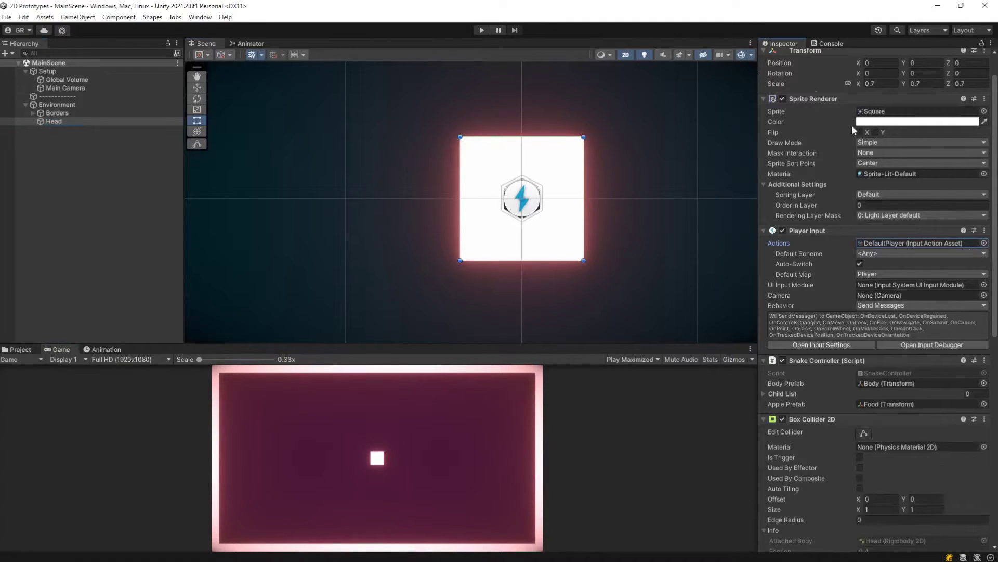
Step: Review the Head's Snake Controller Child List and Rigidbody 2D Gravity Scale, then show the Project files
{"action": "scroll", "coordinate": [852, 125], "scroll_direction": "up", "scroll_amount": 3}
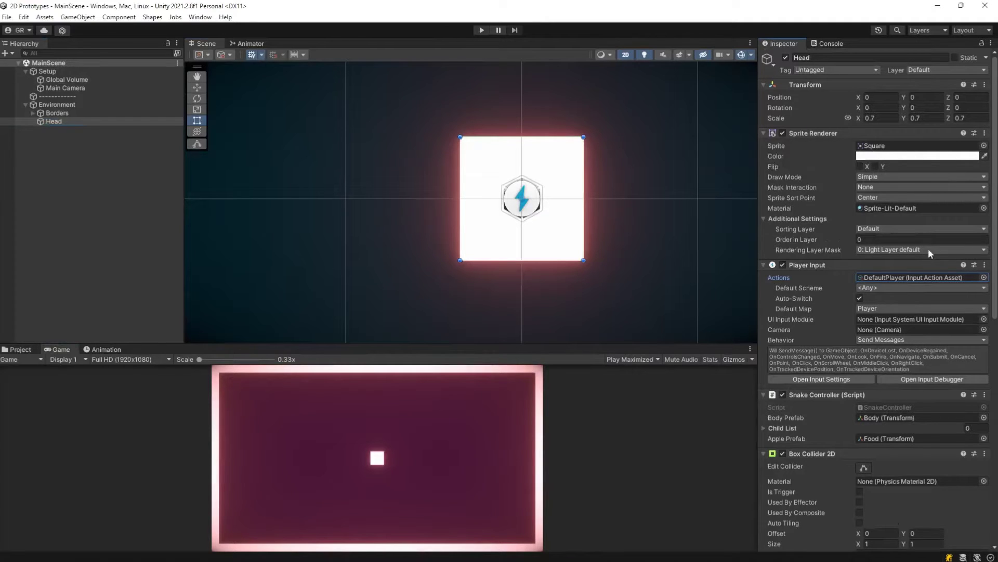
{"action": "scroll", "coordinate": [905, 279], "scroll_direction": "down", "scroll_amount": 1}
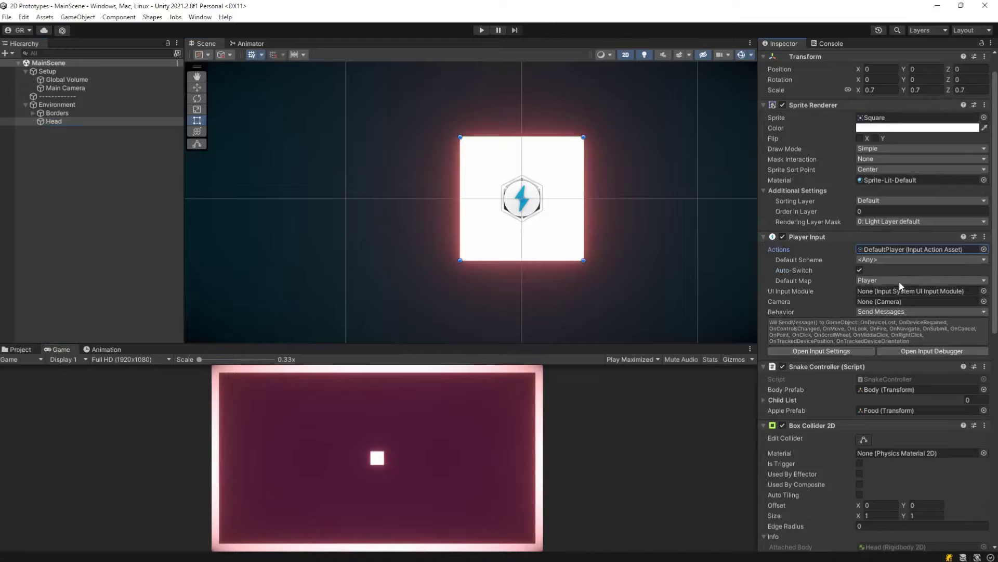
{"action": "scroll", "coordinate": [899, 280], "scroll_direction": "down", "scroll_amount": 2}
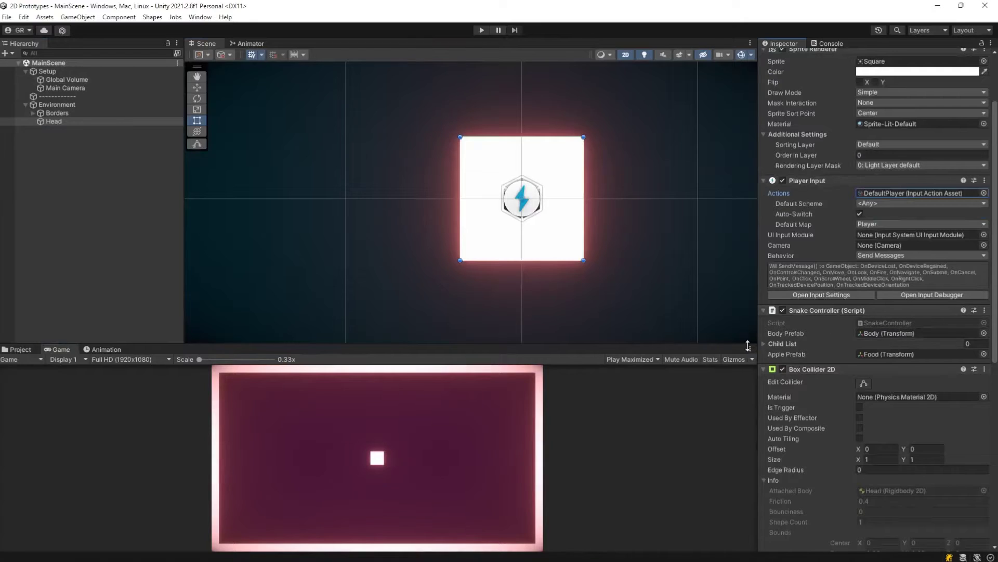
{"action": "left_click", "coordinate": [764, 344]}
{"action": "left_click", "coordinate": [763, 343]}
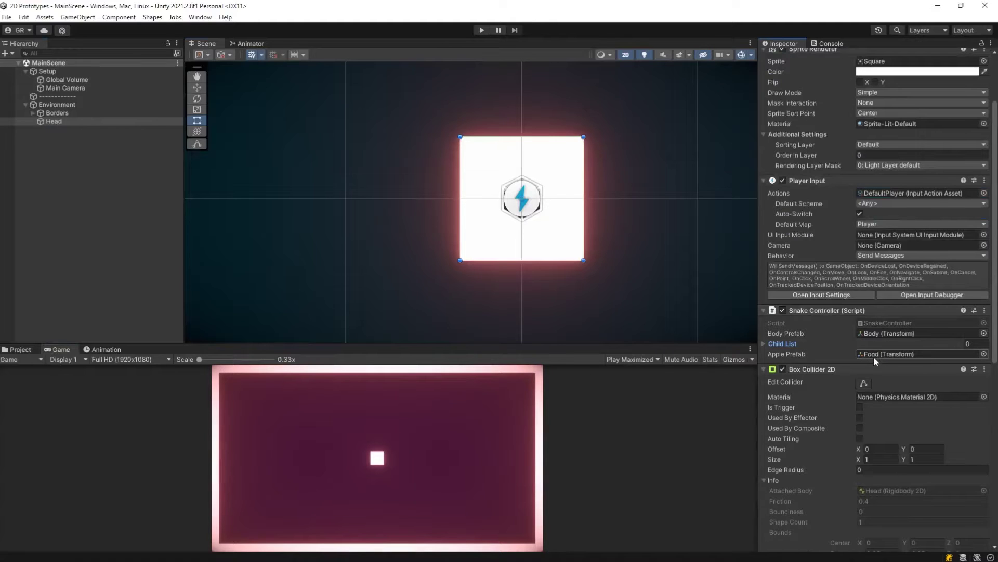
{"action": "scroll", "coordinate": [906, 354], "scroll_direction": "down", "scroll_amount": 4}
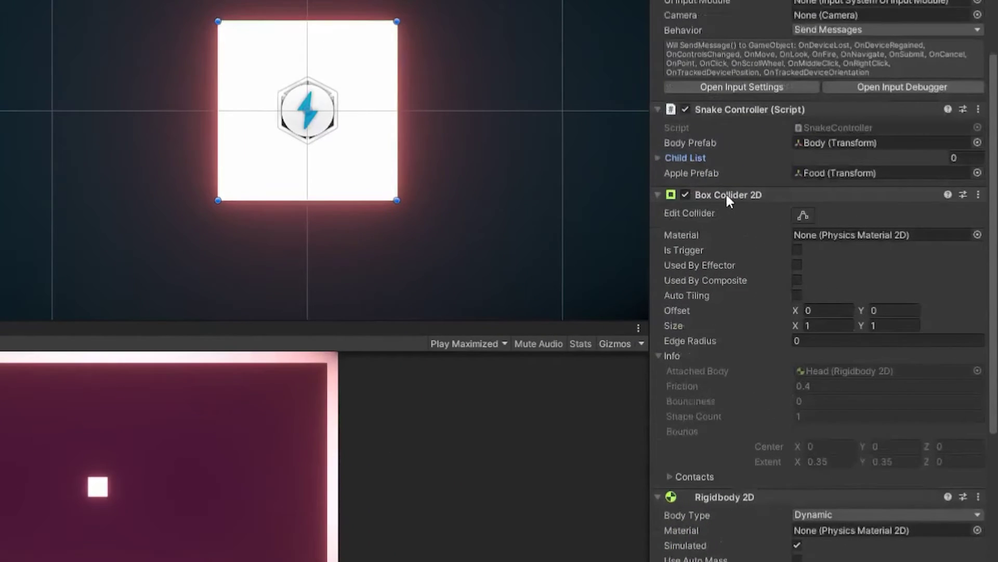
{"action": "scroll", "coordinate": [799, 266], "scroll_direction": "down", "scroll_amount": 5}
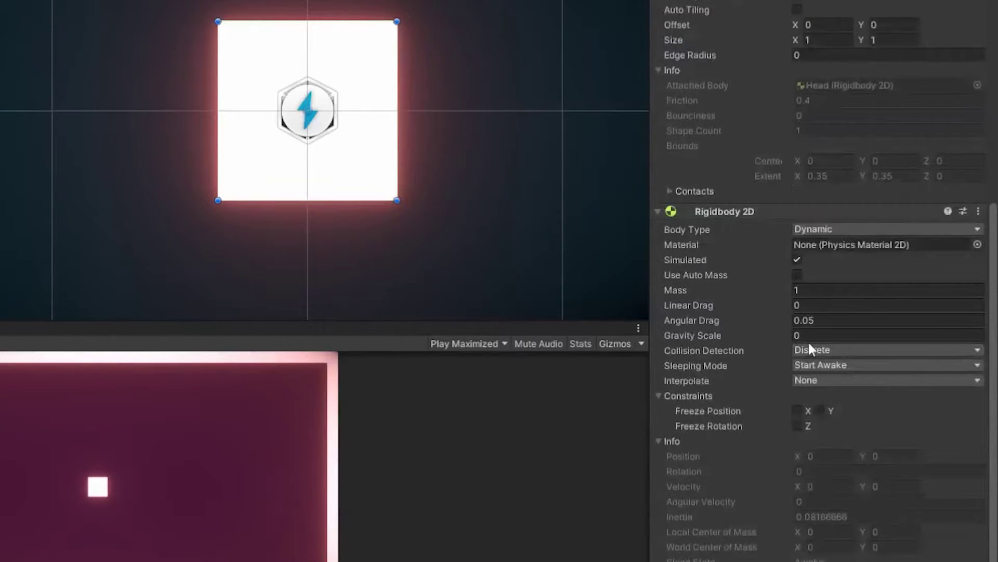
{"action": "left_click", "coordinate": [807, 337]}
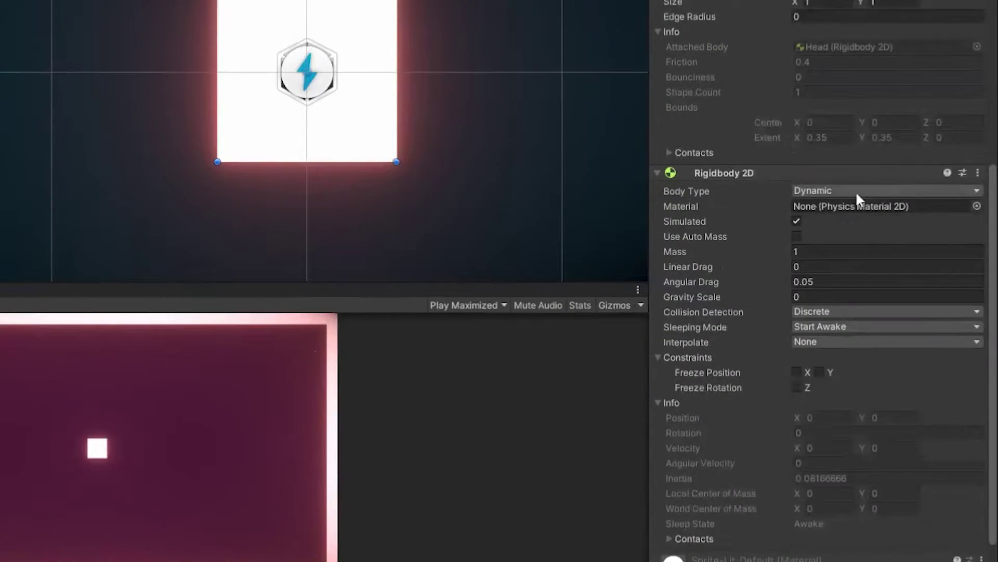
{"action": "scroll", "coordinate": [832, 195], "scroll_direction": "up", "scroll_amount": 6}
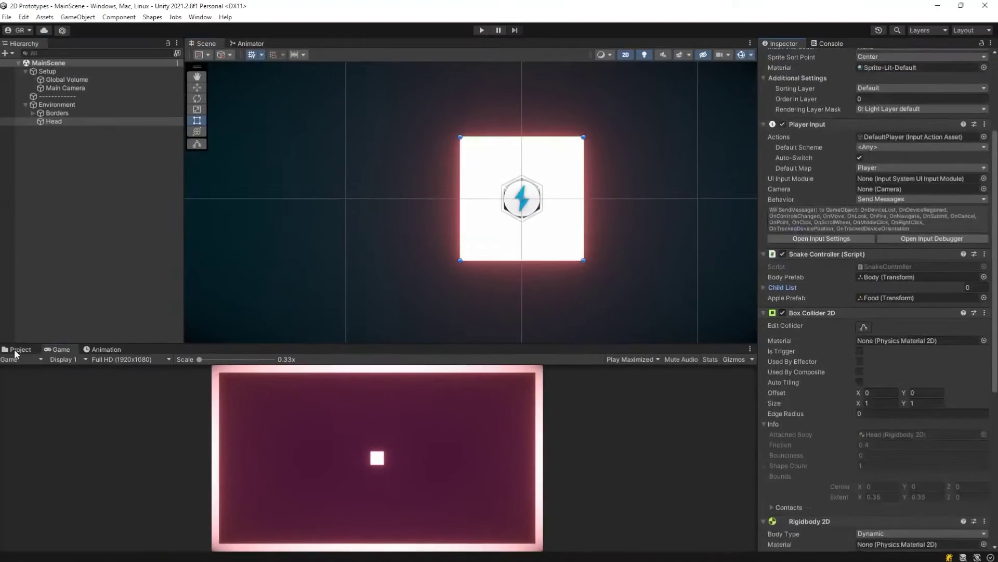
{"action": "left_click", "coordinate": [17, 350]}
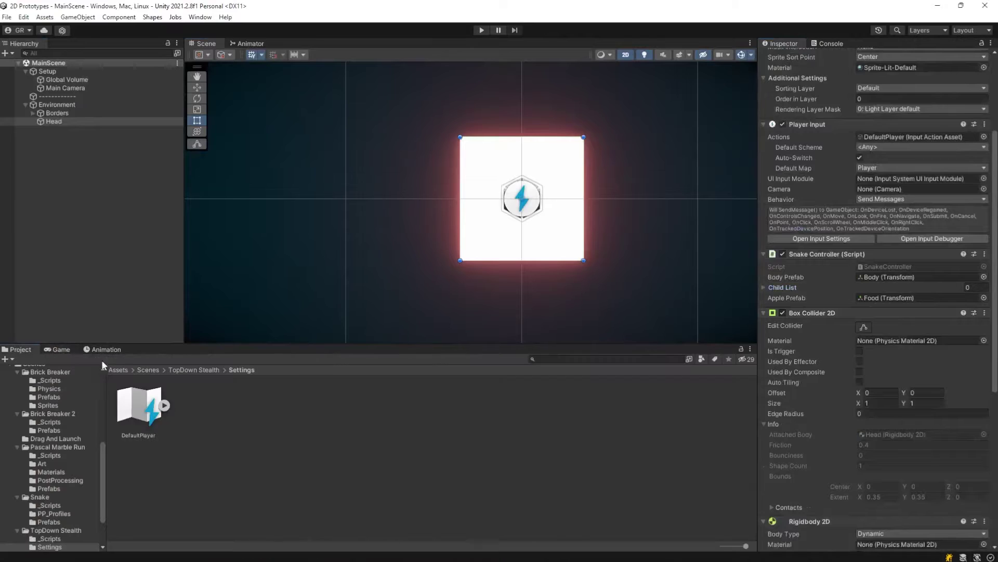
Step: Browse to Assets/Scenes/Snake/Prefabs and open the Body prefab
{"action": "left_click", "coordinate": [148, 369]}
{"action": "double_click", "coordinate": [355, 413]}
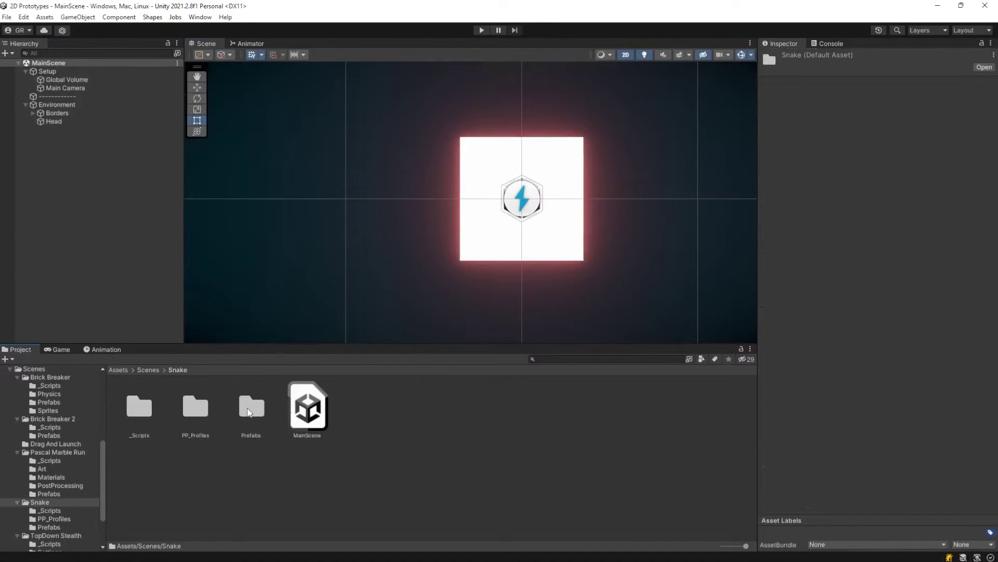
{"action": "double_click", "coordinate": [250, 408]}
{"action": "double_click", "coordinate": [137, 406]}
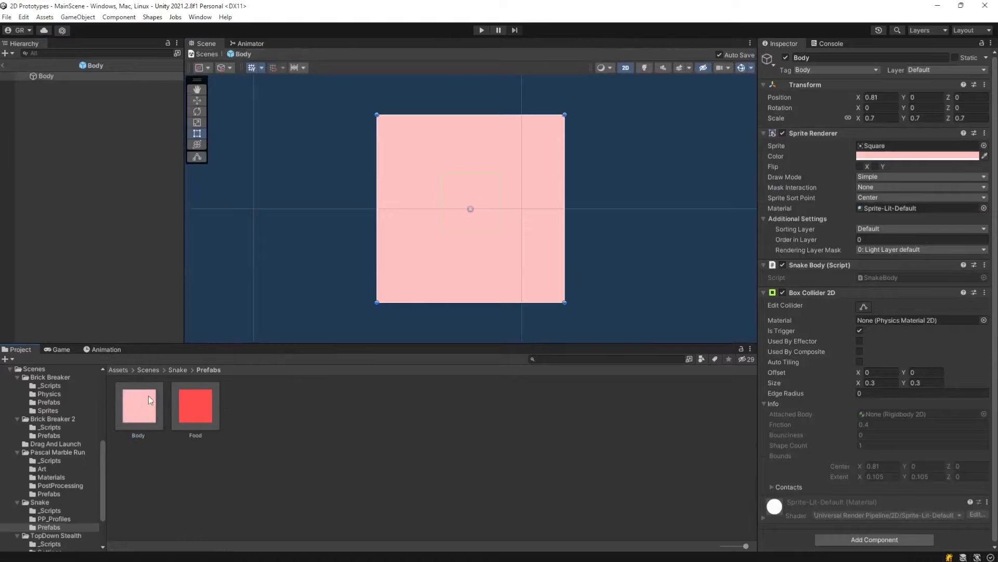
{"action": "scroll", "coordinate": [450, 171], "scroll_direction": "down", "scroll_amount": 2}
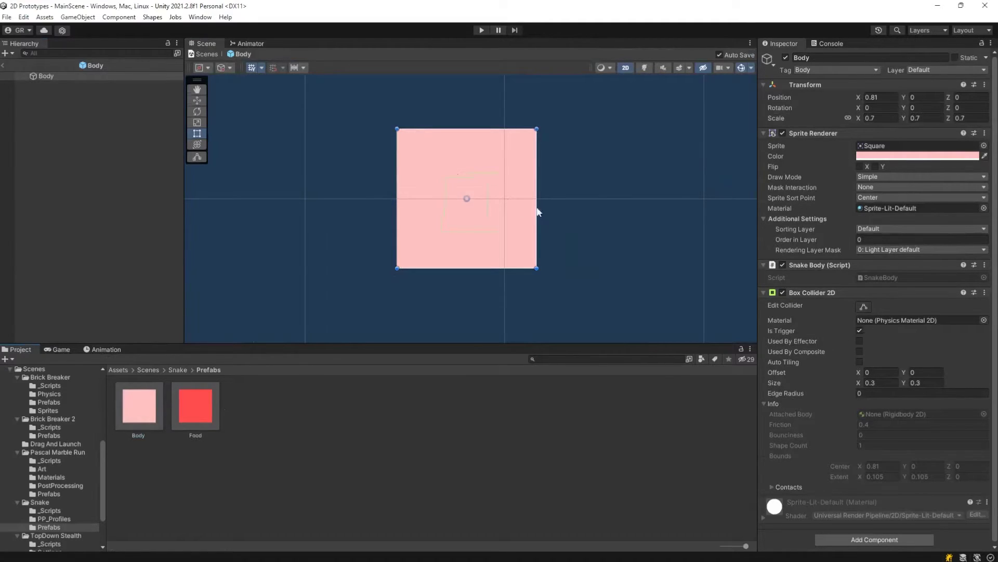
{"action": "scroll", "coordinate": [466, 196], "scroll_direction": "up", "scroll_amount": 1}
Step: Try resizing the Body's box collider, then undo to keep it 0.3×0.3
{"action": "left_click", "coordinate": [863, 307]}
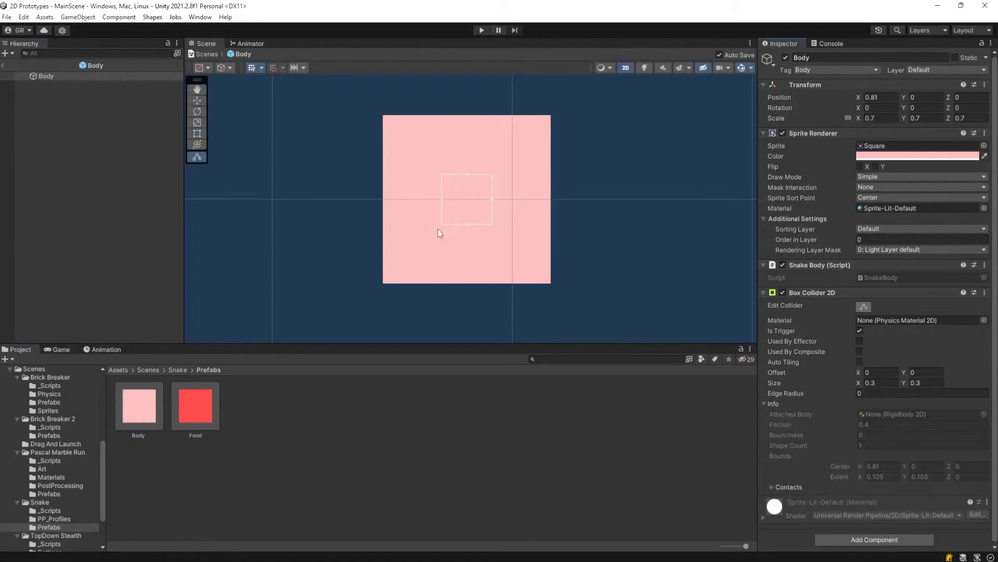
{"action": "left_click_drag", "start_coordinate": [465, 225], "coordinate": [461, 286]}
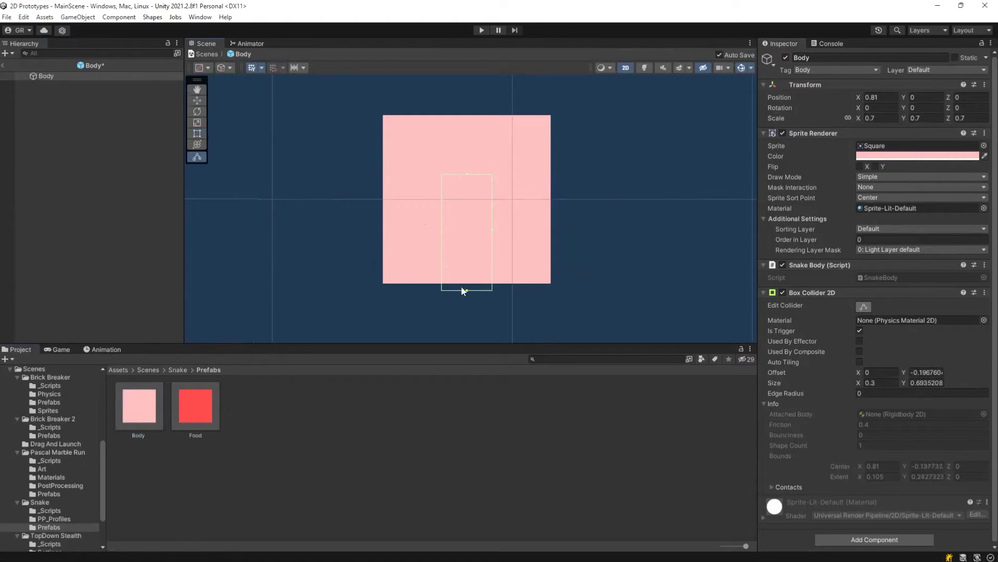
{"action": "left_click_drag", "start_coordinate": [441, 230], "coordinate": [388, 222]}
{"action": "key", "text": "ctrl+z"}
{"action": "key", "text": "ctrl+z"}
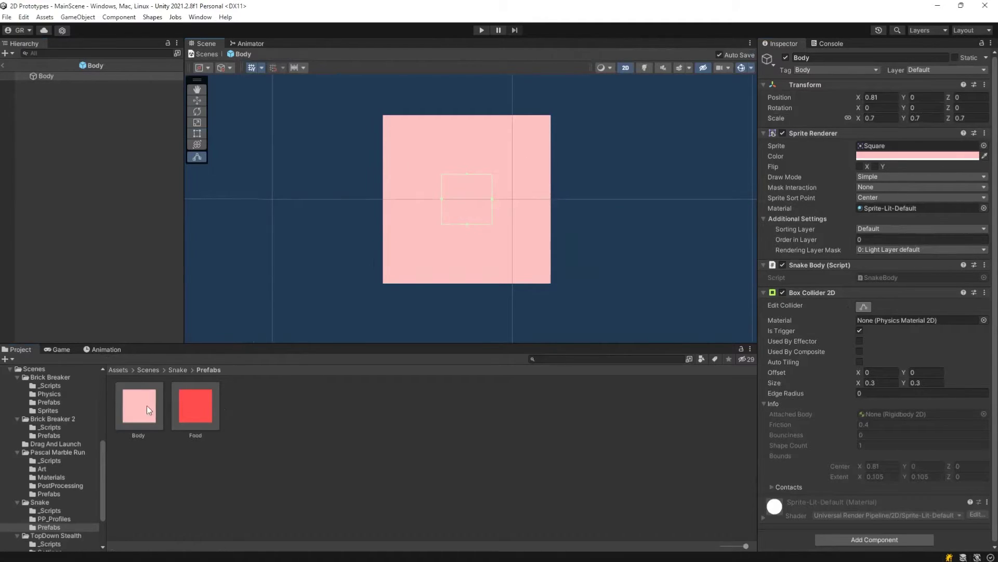
Step: Open the Food prefab and review its red FF4E4E colour and trigger Box Collider 2D
{"action": "double_click", "coordinate": [177, 405]}
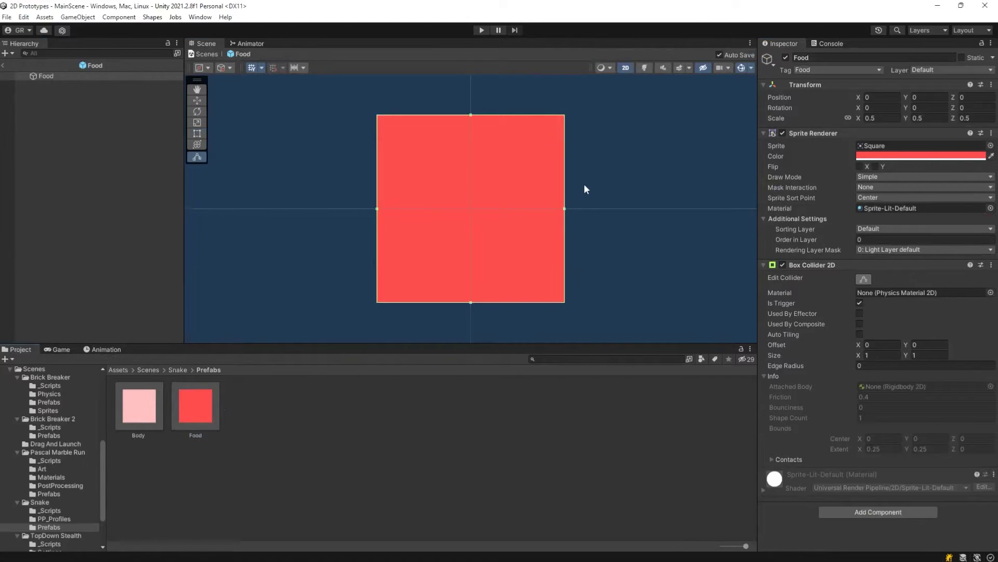
{"action": "scroll", "coordinate": [585, 183], "scroll_direction": "down", "scroll_amount": 2}
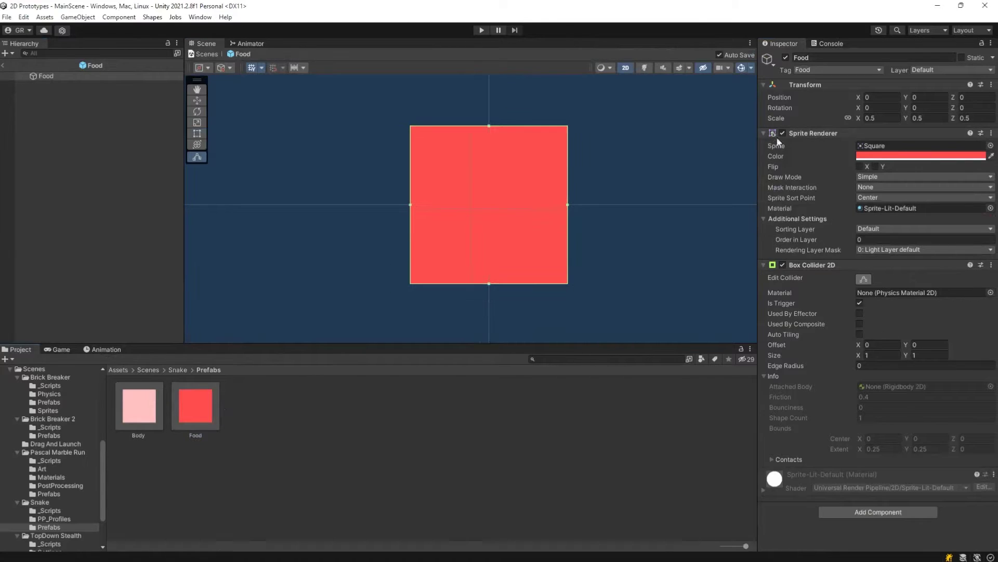
{"action": "left_click", "coordinate": [865, 156]}
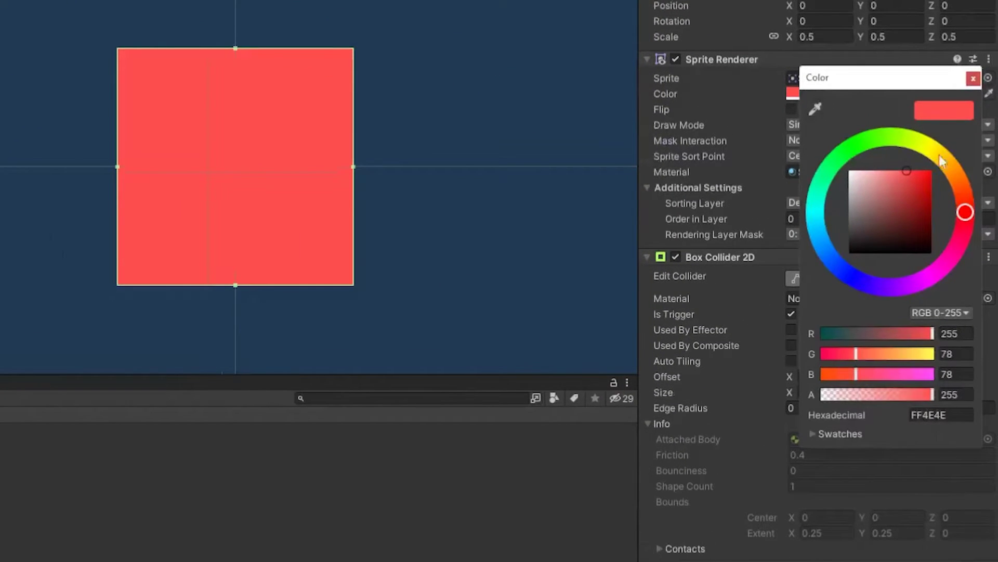
{"action": "key", "text": "Escape"}
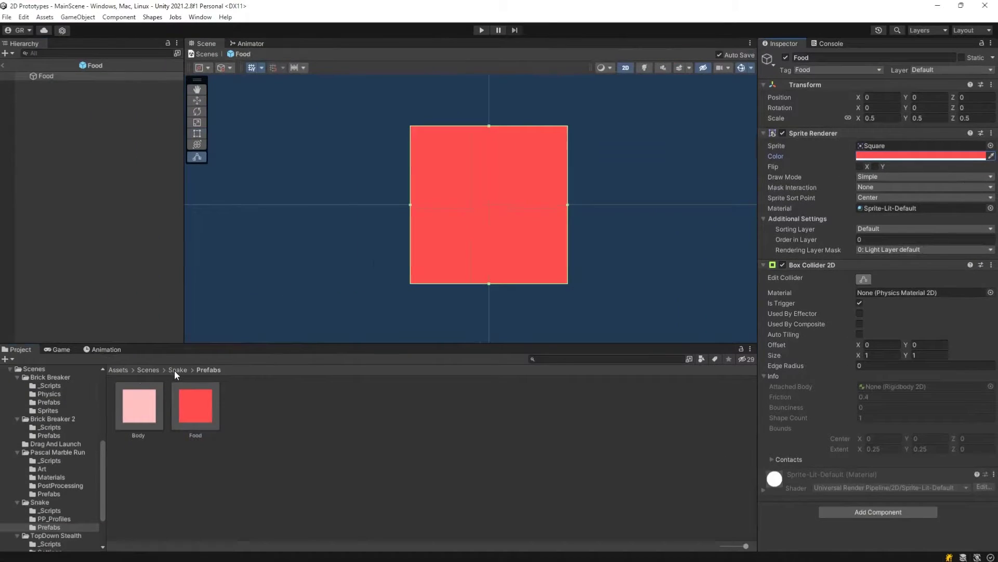
Step: Browse the Snake Prefabs and PP_Profiles folders, then open MainScene
{"action": "left_click", "coordinate": [176, 369]}
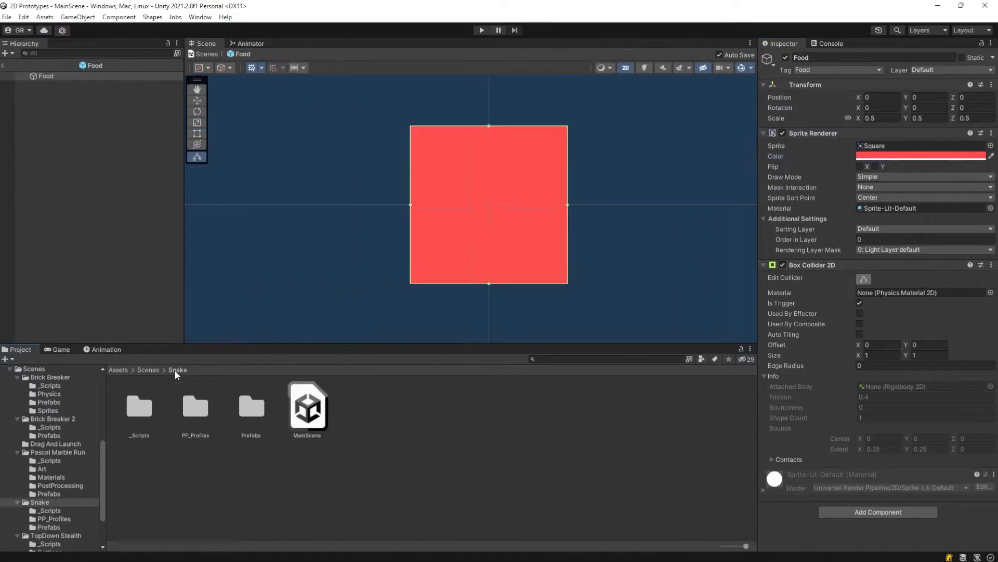
{"action": "double_click", "coordinate": [252, 407]}
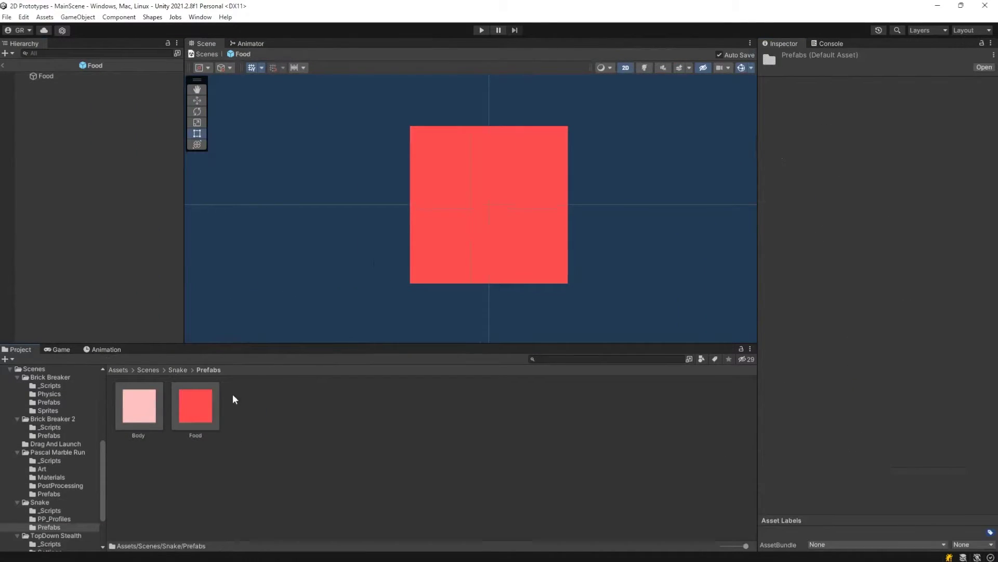
{"action": "left_click", "coordinate": [179, 369]}
{"action": "double_click", "coordinate": [207, 407]}
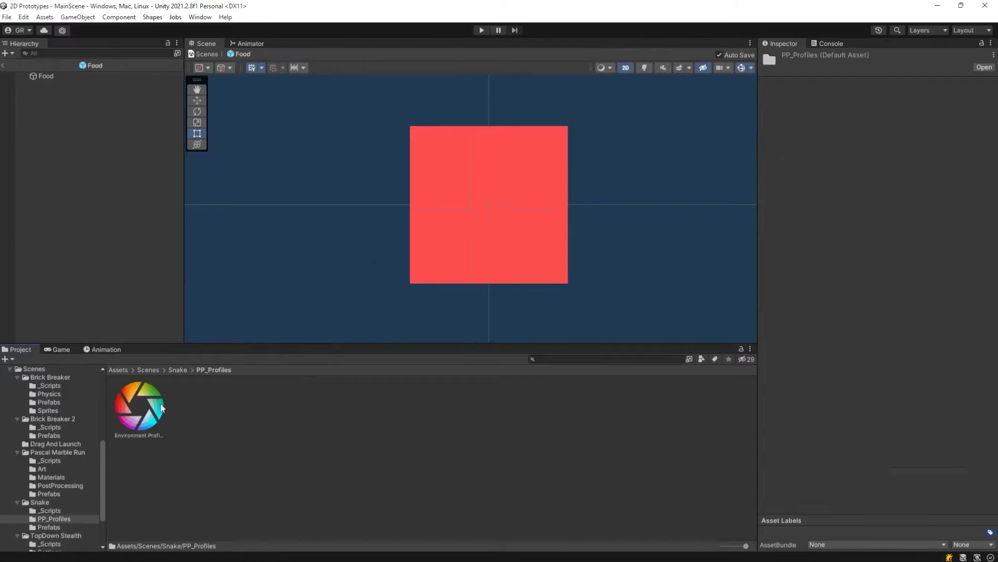
{"action": "left_click", "coordinate": [177, 370]}
{"action": "left_click", "coordinate": [318, 411]}
{"action": "double_click", "coordinate": [319, 410]}
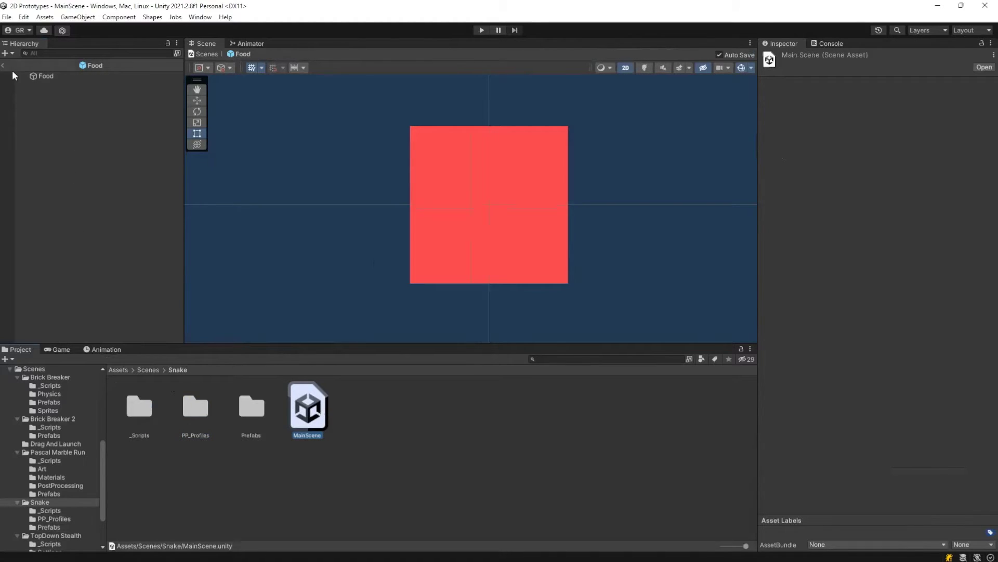
Step: Open the _Scripts folder and review the Head's Player Input, Snake Controller and physics components
{"action": "left_click", "coordinate": [140, 411]}
{"action": "double_click", "coordinate": [140, 414]}
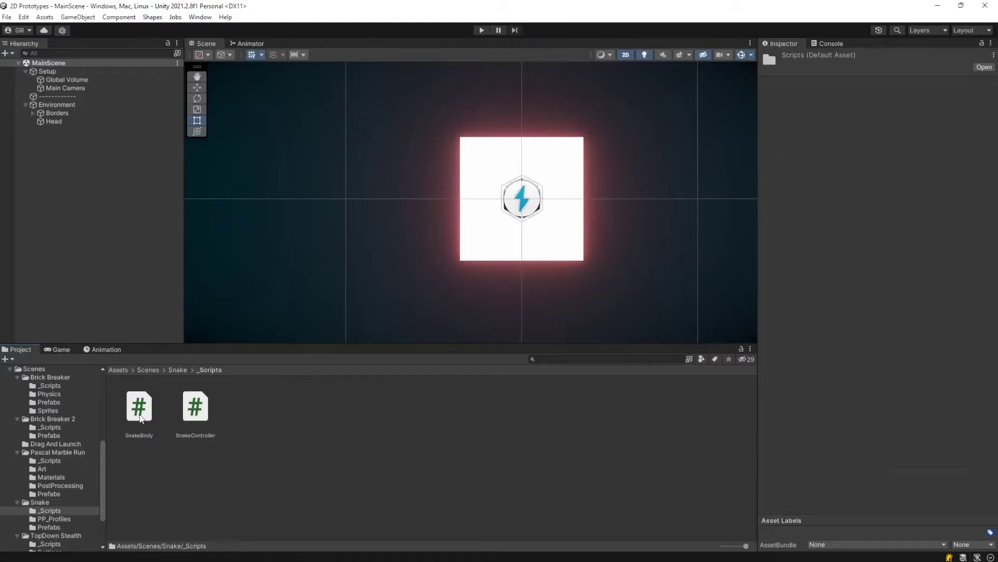
{"action": "left_click", "coordinate": [53, 121]}
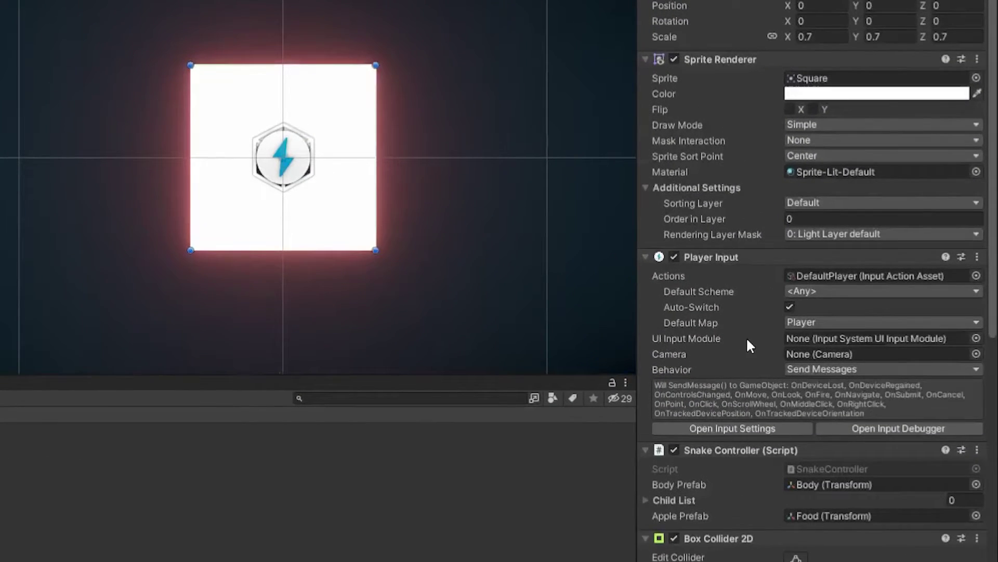
{"action": "scroll", "coordinate": [761, 333], "scroll_direction": "down", "scroll_amount": 5}
{"action": "scroll", "coordinate": [802, 372], "scroll_direction": "down", "scroll_amount": 4}
{"action": "scroll", "coordinate": [796, 414], "scroll_direction": "down", "scroll_amount": 4}
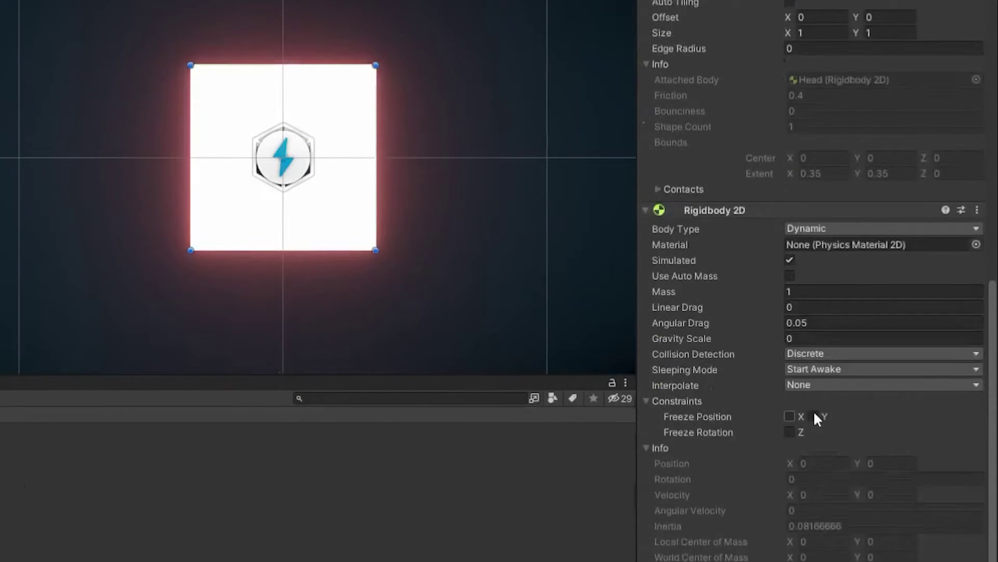
{"action": "scroll", "coordinate": [816, 414], "scroll_direction": "up", "scroll_amount": 8}
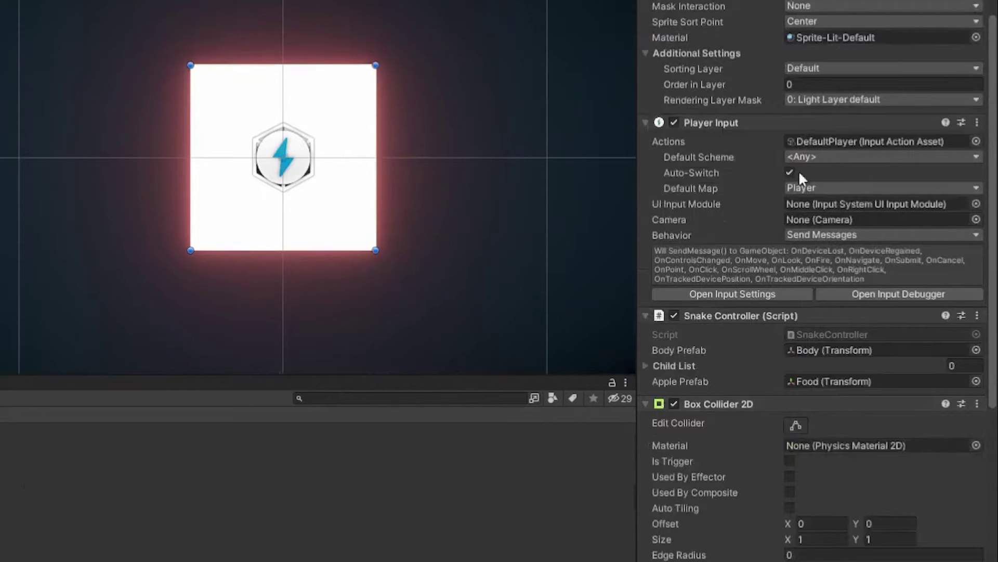
{"action": "scroll", "coordinate": [751, 363], "scroll_direction": "down", "scroll_amount": 5}
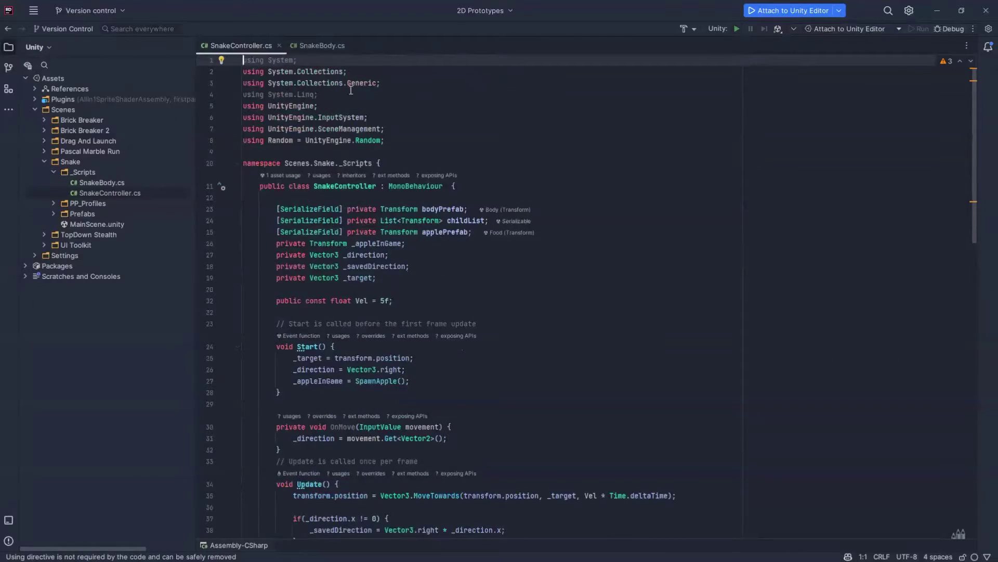
Step: Remove the unused using directives from SnakeController.cs
{"action": "key", "text": "alt+Return"}
{"action": "key", "text": "Return"}
{"action": "scroll", "coordinate": [647, 122], "scroll_direction": "up", "scroll_amount": 4, "text": "ctrl"}
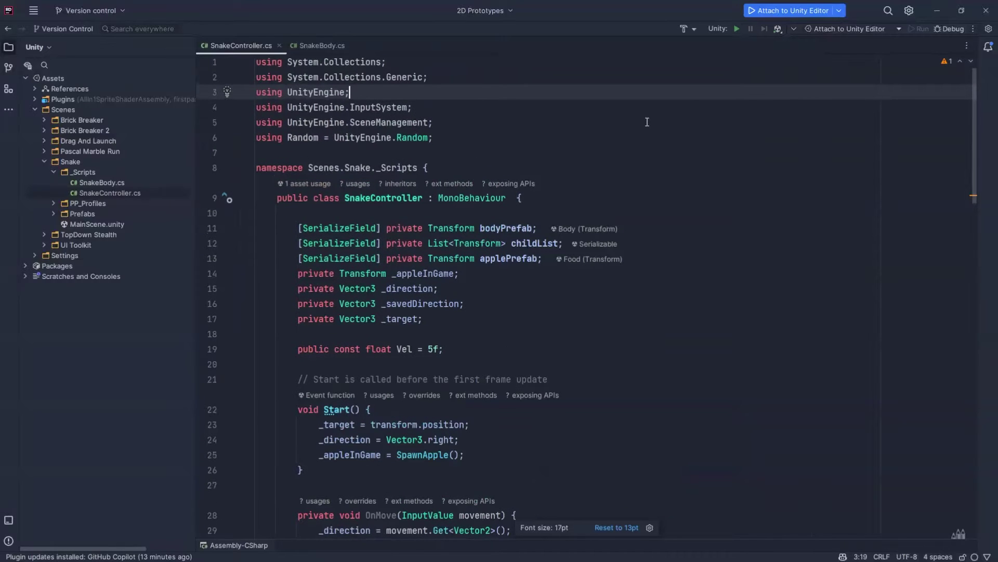
{"action": "scroll", "coordinate": [453, 156], "scroll_direction": "up", "scroll_amount": 1, "text": "ctrl"}
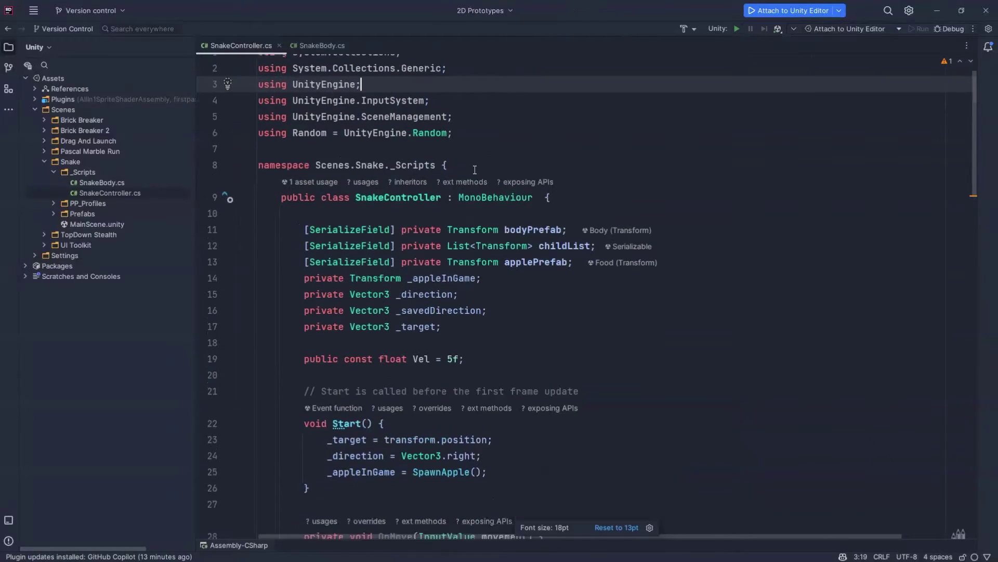
{"action": "scroll", "coordinate": [475, 170], "scroll_direction": "down", "scroll_amount": 4}
{"action": "scroll", "coordinate": [584, 273], "scroll_direction": "up", "scroll_amount": 3}
Step: Drop [SerializeField] from childList, move it below applePrefab and rename it _childList
{"action": "left_click_drag", "start_coordinate": [584, 231], "coordinate": [302, 191]}
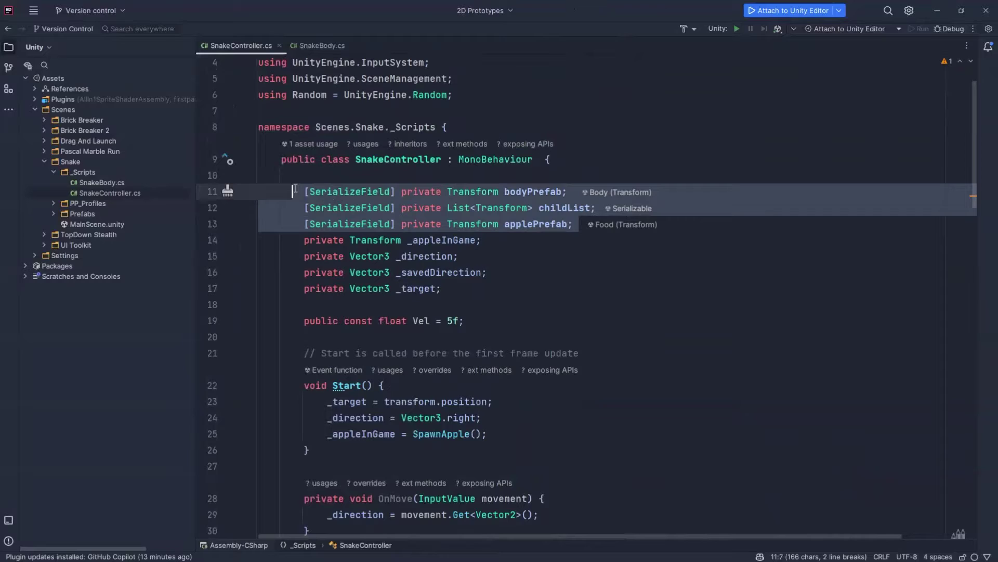
{"action": "left_click", "coordinate": [442, 208]}
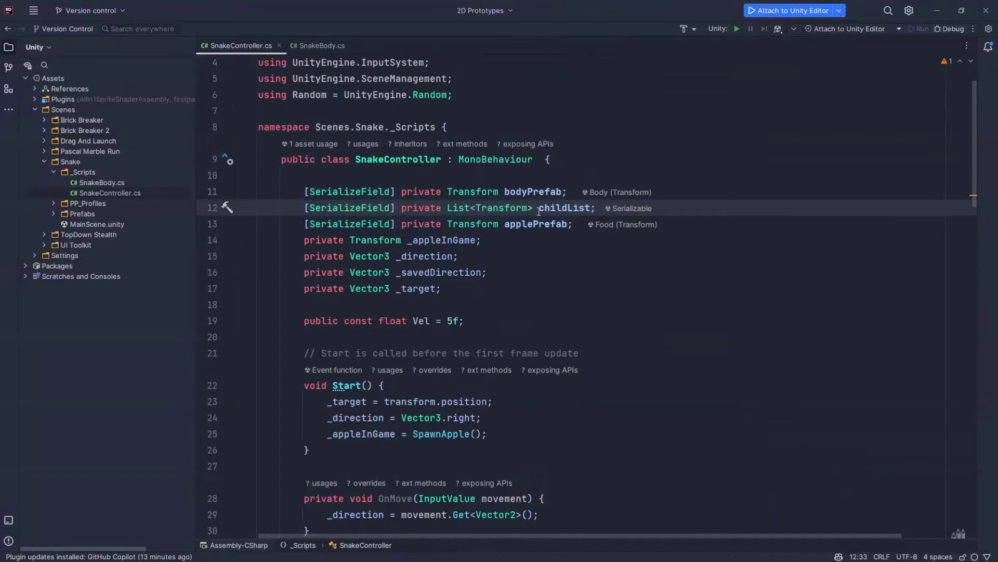
{"action": "key", "text": "Left"}
{"action": "key", "text": "Left"}
{"action": "key", "text": "Left"}
{"action": "key", "text": "Left"}
{"action": "key", "text": "Left"}
{"action": "key", "text": "Left"}
{"action": "key", "text": "Left"}
{"action": "key", "text": "Left"}
{"action": "key", "text": "BackSpace"}
{"action": "key", "text": "BackSpace"}
{"action": "key", "text": "BackSpace"}
{"action": "key", "text": "BackSpace"}
{"action": "key", "text": "BackSpace"}
{"action": "key", "text": "BackSpace"}
{"action": "key", "text": "BackSpace"}
{"action": "key", "text": "BackSpace"}
{"action": "key", "text": "BackSpace"}
{"action": "key", "text": "BackSpace"}
{"action": "key", "text": "BackSpace"}
{"action": "key", "text": "BackSpace"}
{"action": "key", "text": "BackSpace"}
{"action": "key", "text": "BackSpace"}
{"action": "key", "text": "BackSpace"}
{"action": "key", "text": "BackSpace"}
{"action": "key", "text": "BackSpace"}
{"action": "key", "text": "BackSpace"}
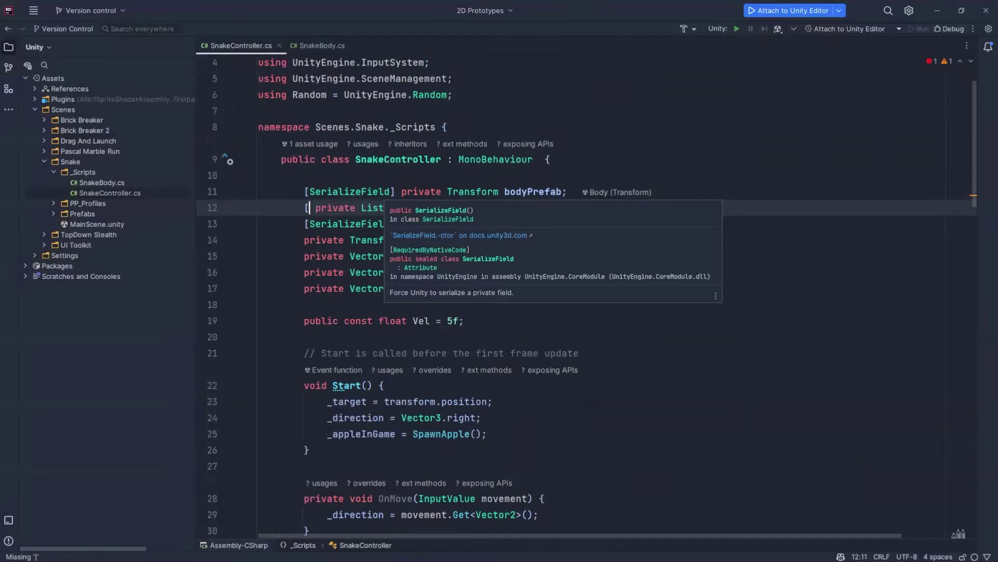
{"action": "key", "text": "Return"}
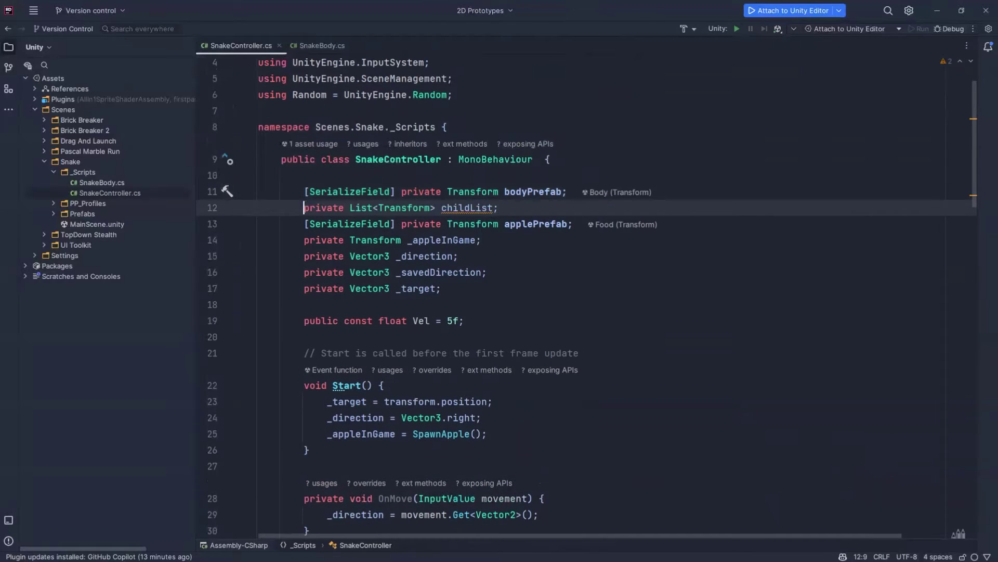
{"action": "key", "text": "alt+shift+Down"}
{"action": "left_click", "coordinate": [453, 224]}
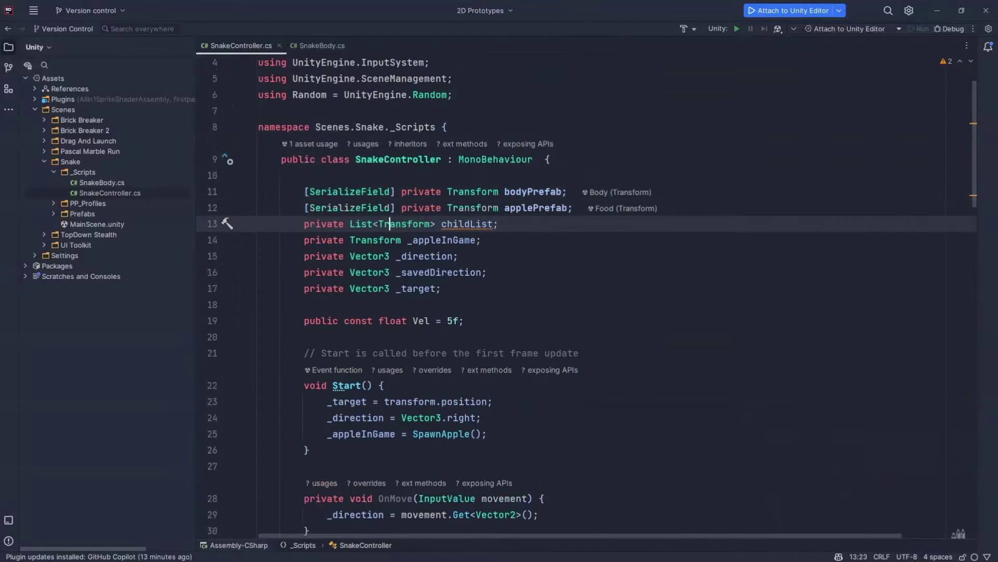
{"action": "left_click", "coordinate": [227, 223]}
{"action": "key", "text": "Escape"}
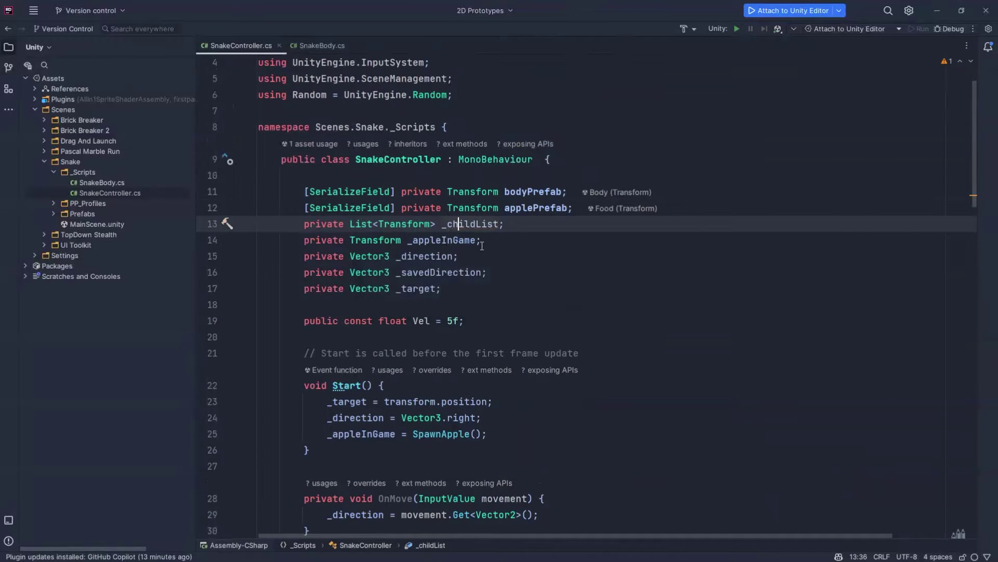
Step: Select the _appleInGame, _direction, _savedDirection and _target field names in turn
{"action": "left_click", "coordinate": [455, 239]}
{"action": "double_click", "coordinate": [455, 240]}
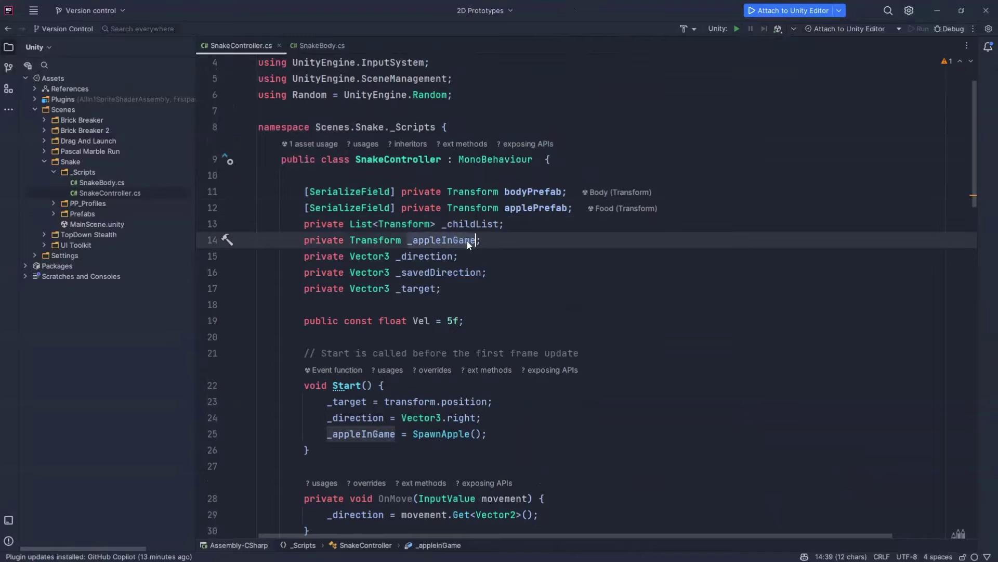
{"action": "double_click", "coordinate": [426, 256]}
{"action": "double_click", "coordinate": [475, 272]}
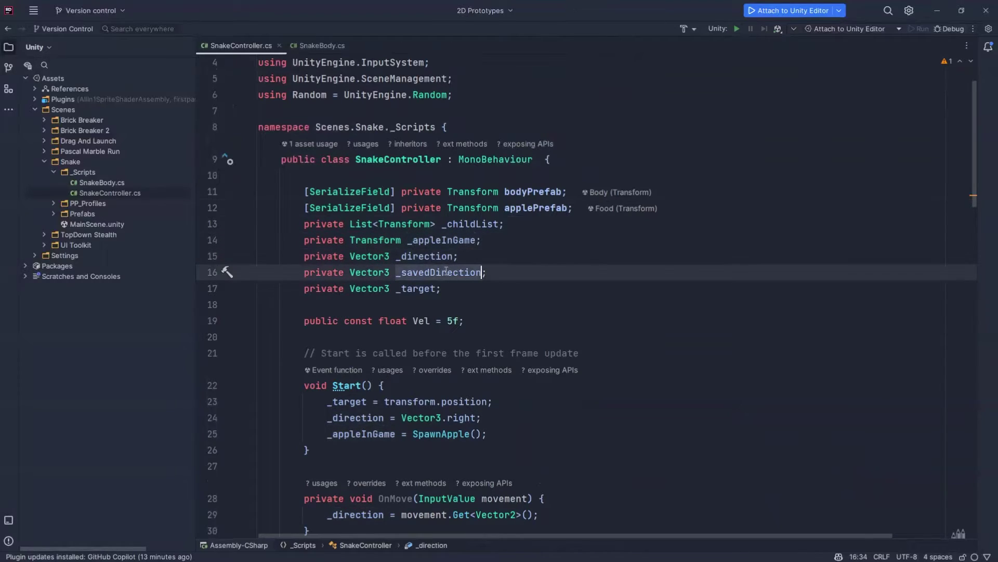
{"action": "key", "text": "Down"}
{"action": "key", "text": "ctrl+w"}
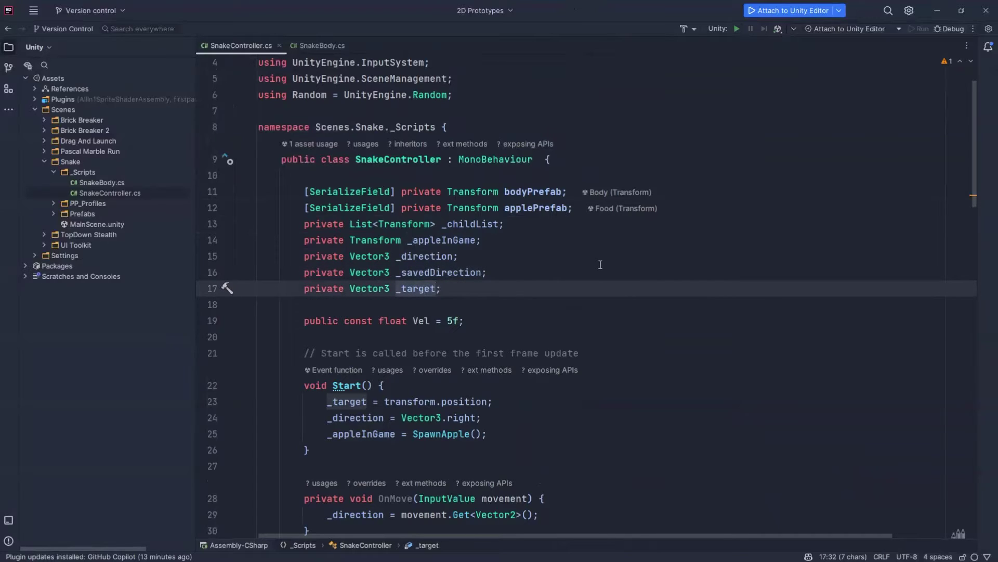
Step: Select the three statements inside Start and clear them
{"action": "scroll", "coordinate": [600, 265], "scroll_direction": "down", "scroll_amount": 2}
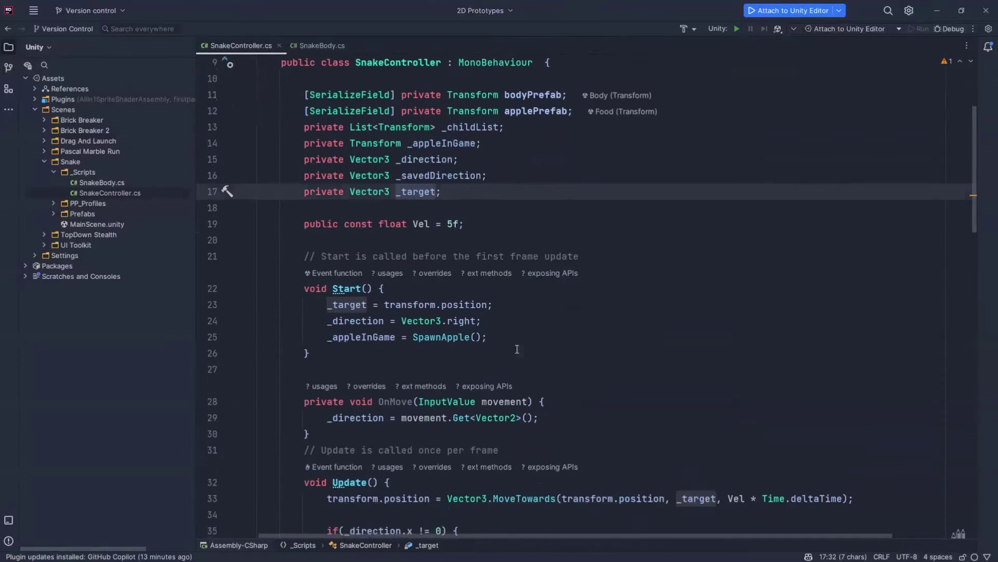
{"action": "left_click_drag", "start_coordinate": [515, 348], "coordinate": [321, 305]}
{"action": "left_click_drag", "start_coordinate": [520, 335], "coordinate": [326, 305]}
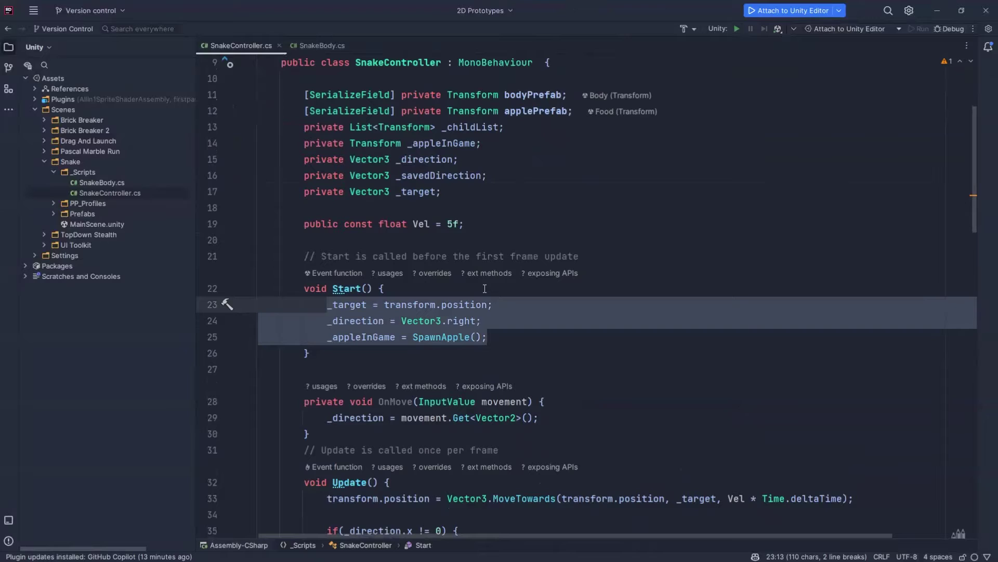
{"action": "left_click", "coordinate": [526, 328]}
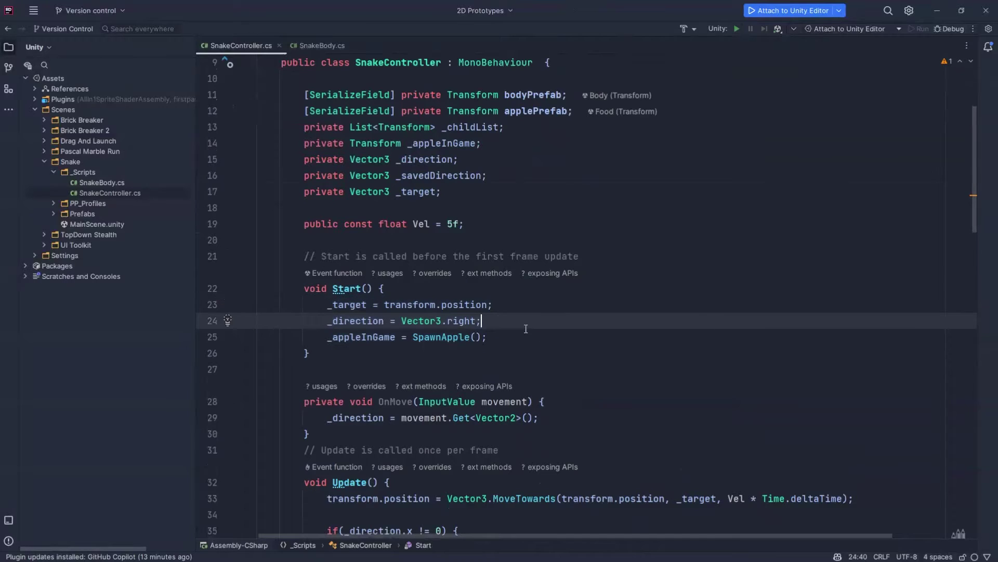
{"action": "scroll", "coordinate": [526, 328], "scroll_direction": "down", "scroll_amount": 2}
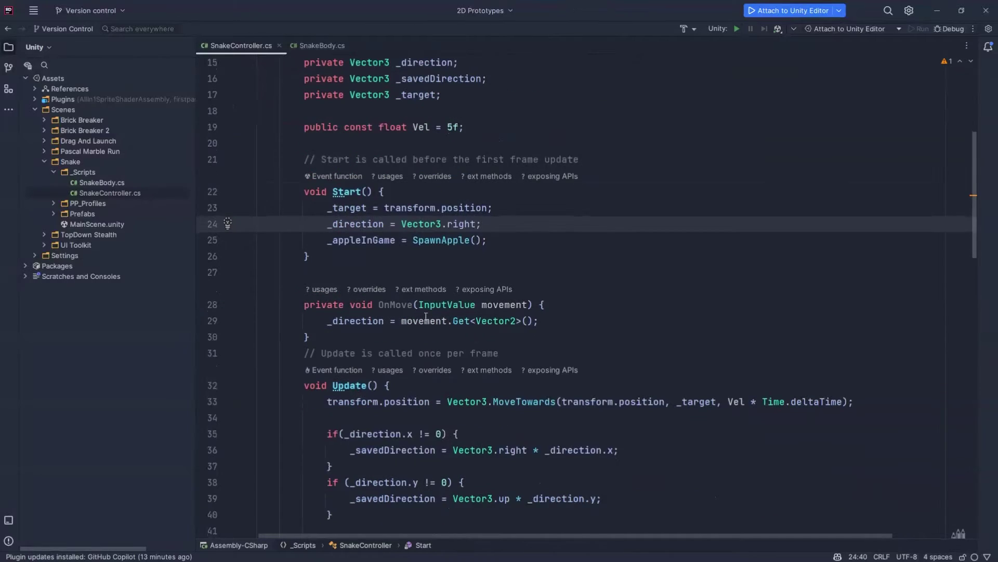
{"action": "left_click", "coordinate": [378, 305]}
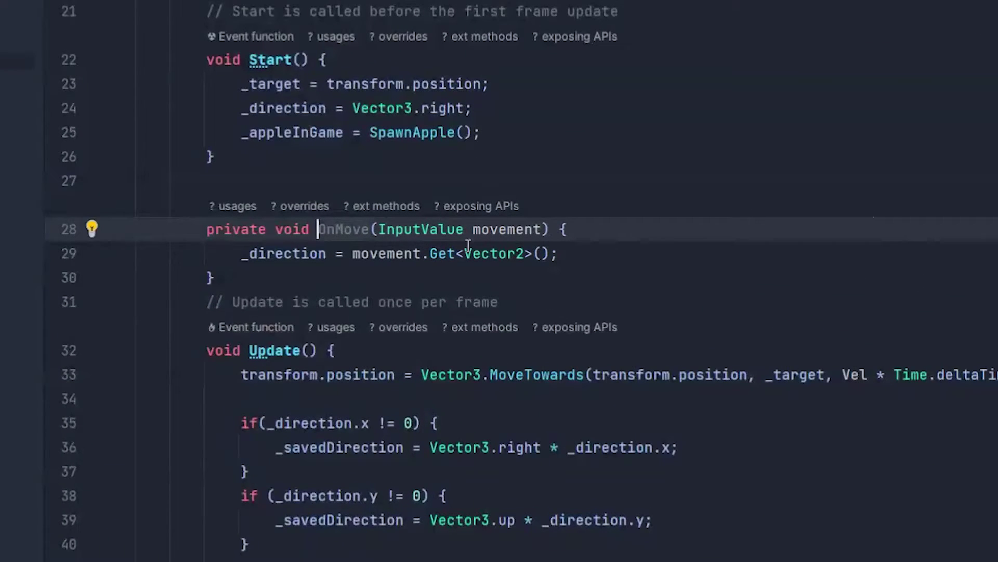
{"action": "left_click", "coordinate": [542, 229]}
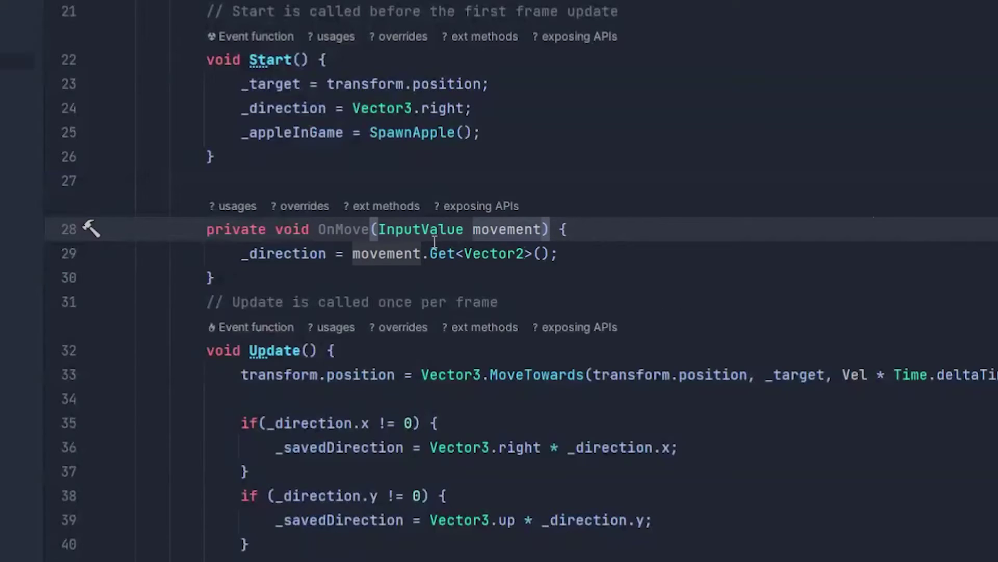
{"action": "left_click", "coordinate": [458, 266]}
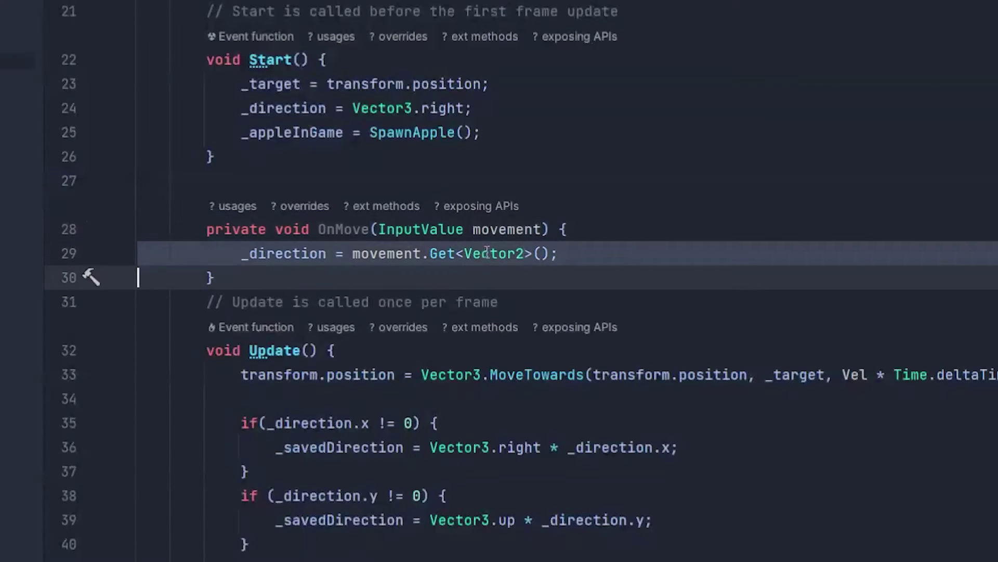
{"action": "key", "text": "Up"}
{"action": "key", "text": "ctrl+Right"}
{"action": "left_click", "coordinate": [328, 254]}
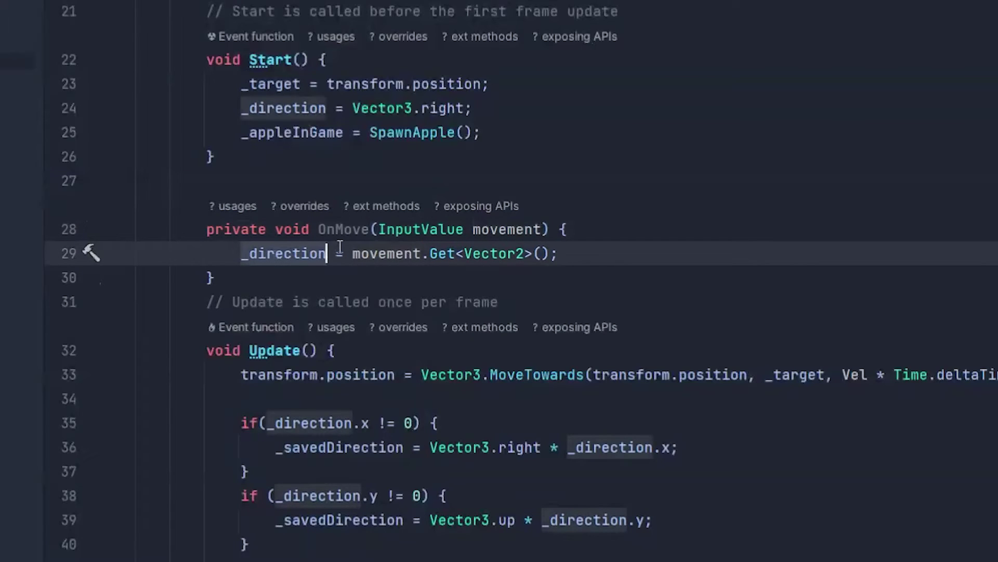
{"action": "key", "text": "Up"}
{"action": "key", "text": "ctrl+Right"}
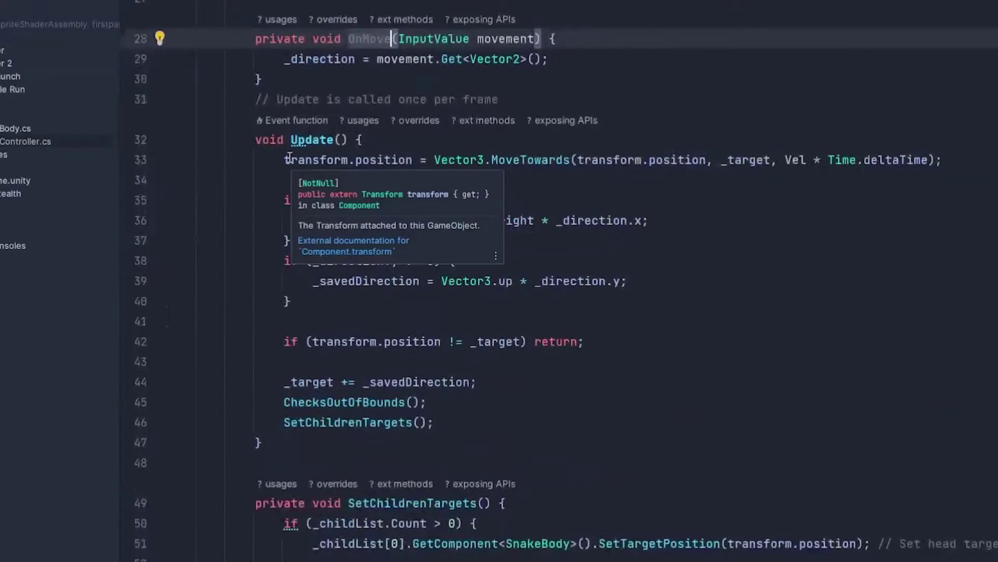
{"action": "left_click_drag", "start_coordinate": [285, 159], "coordinate": [476, 382]}
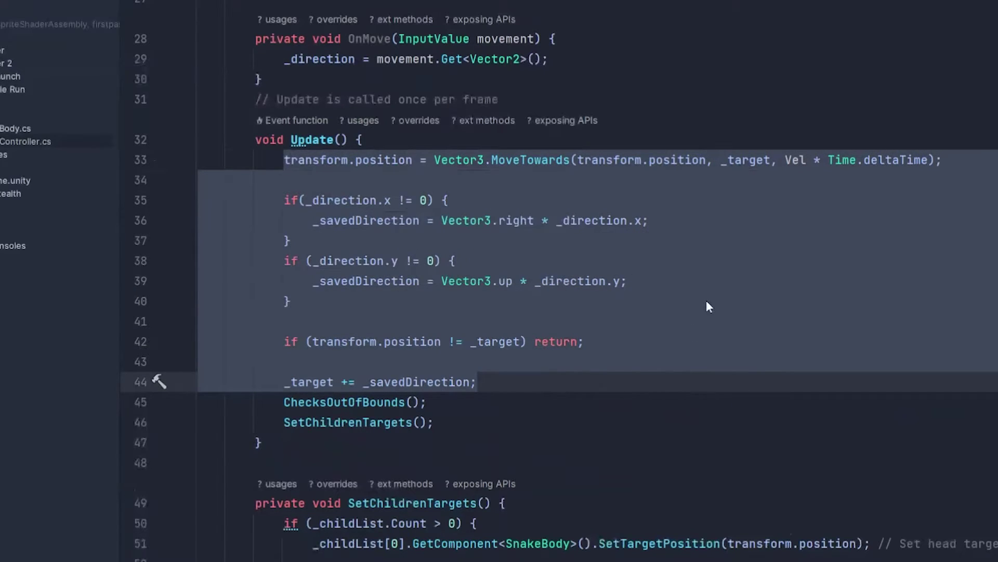
{"action": "left_click", "coordinate": [570, 386]}
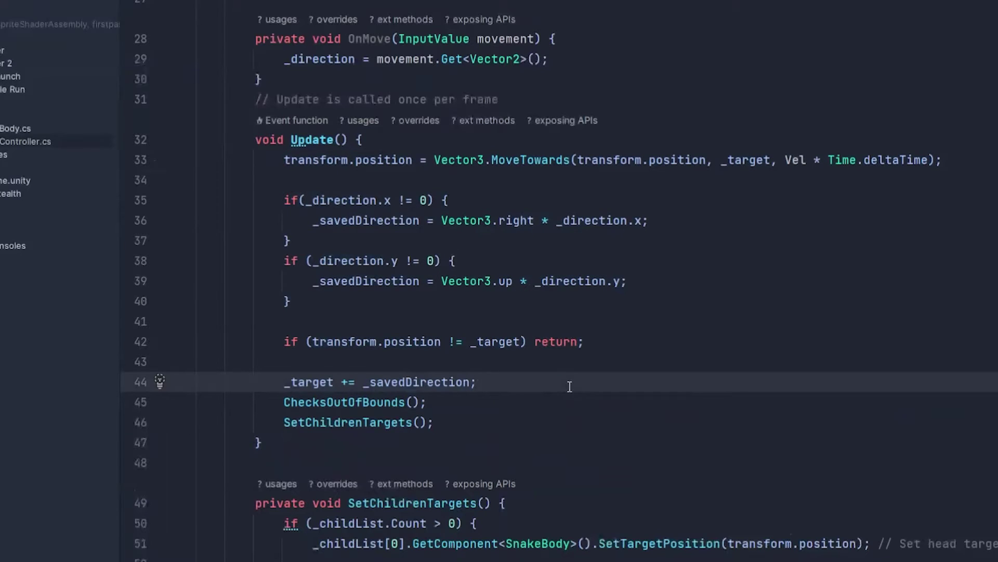
{"action": "left_click_drag", "start_coordinate": [567, 387], "coordinate": [337, 186]}
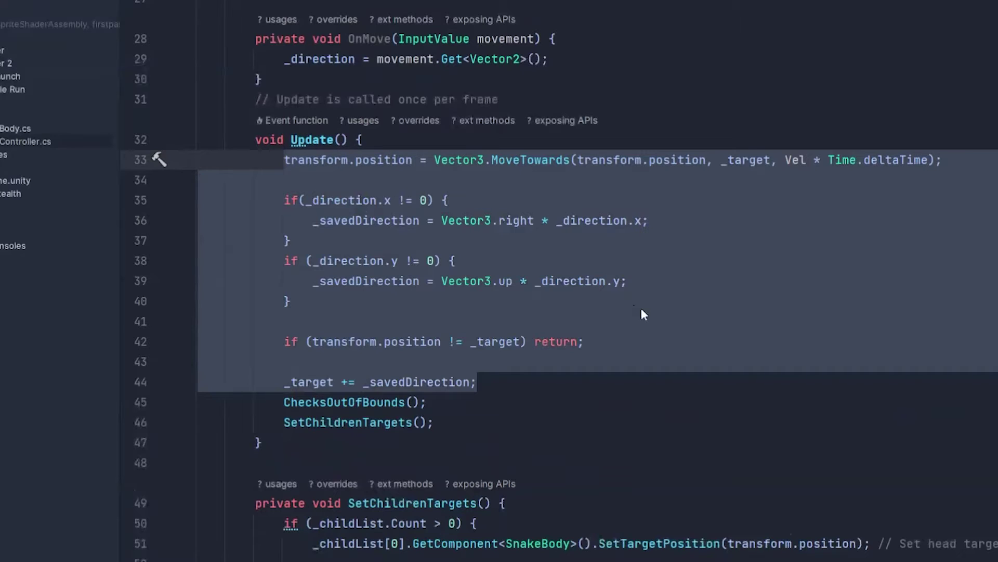
{"action": "left_click", "coordinate": [497, 403]}
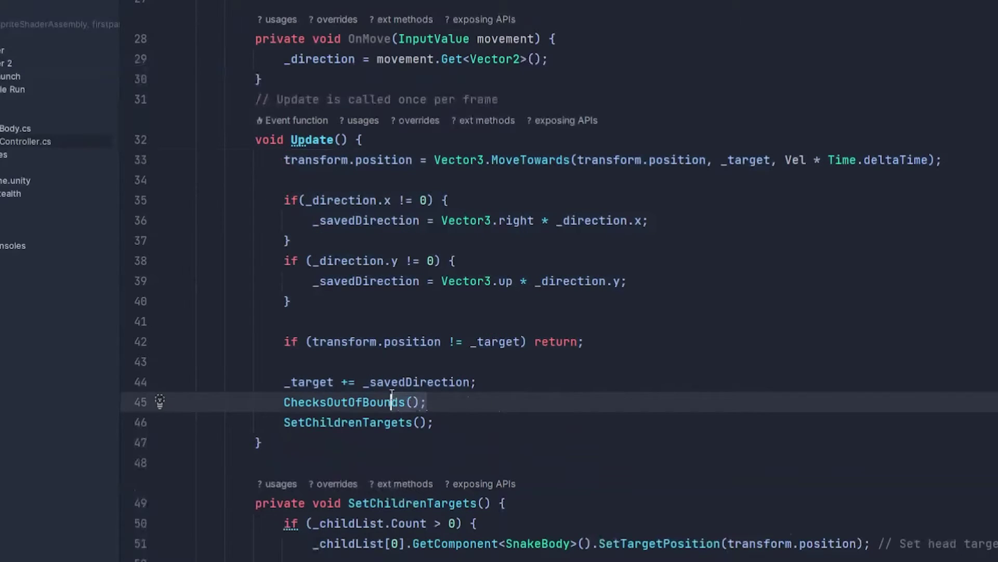
{"action": "left_click_drag", "start_coordinate": [426, 402], "coordinate": [284, 402]}
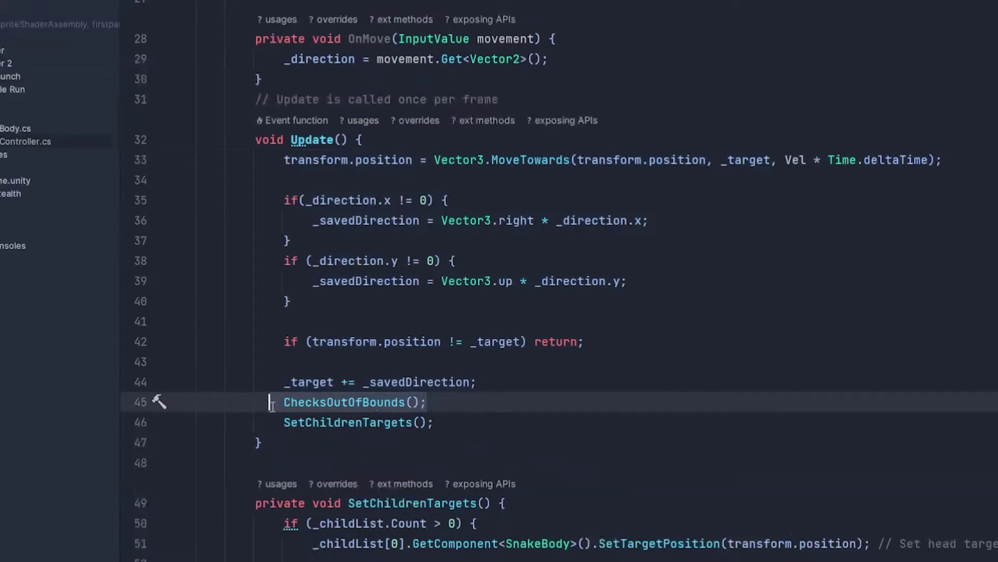
{"action": "left_click", "coordinate": [317, 401]}
{"action": "left_click", "coordinate": [318, 401], "text": "ctrl"}
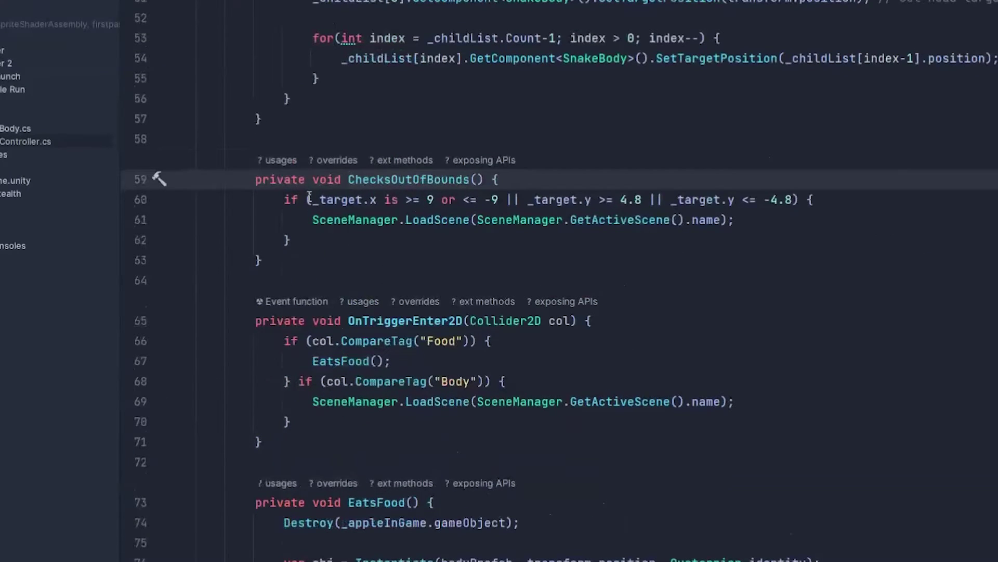
{"action": "left_click", "coordinate": [309, 198]}
{"action": "left_click", "coordinate": [826, 200]}
{"action": "left_click", "coordinate": [734, 240]}
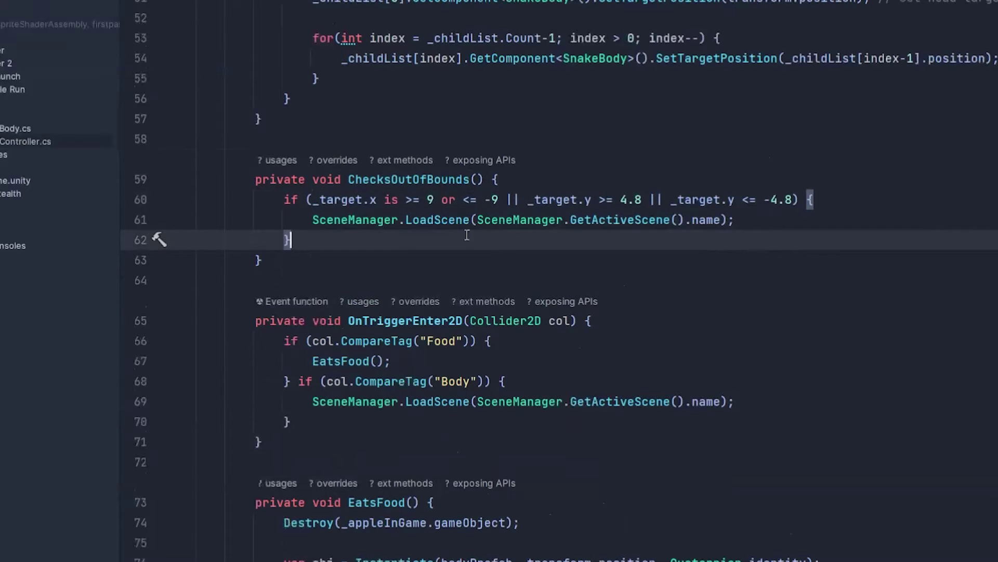
{"action": "left_click_drag", "start_coordinate": [468, 236], "coordinate": [248, 176]}
{"action": "left_click", "coordinate": [451, 256]}
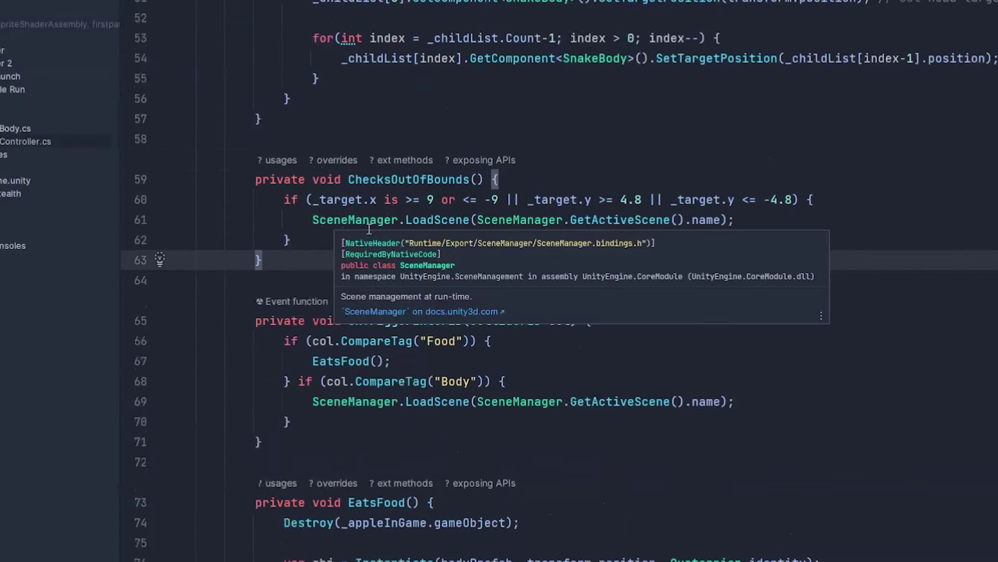
{"action": "left_click", "coordinate": [425, 179], "text": "ctrl"}
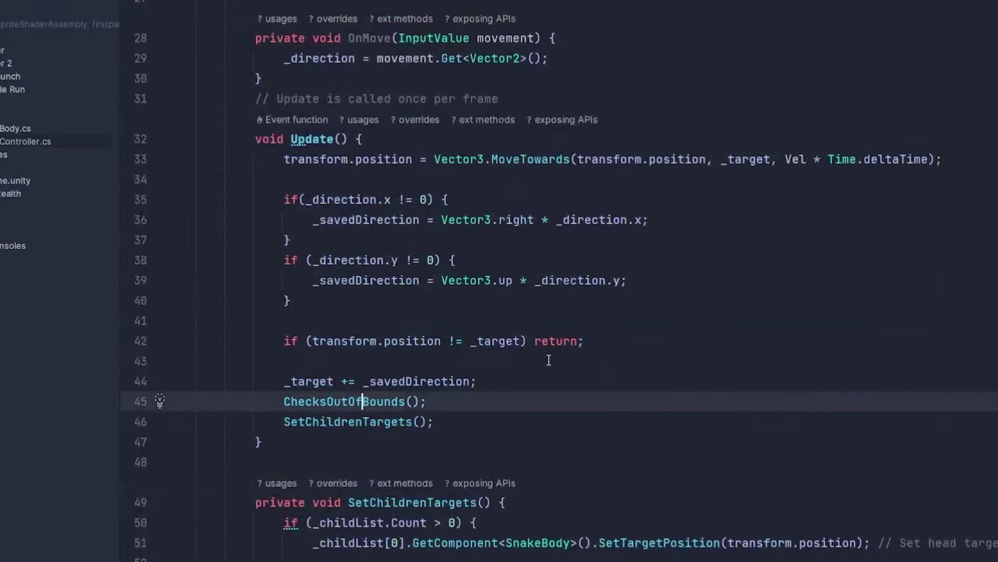
{"action": "scroll", "coordinate": [549, 360], "scroll_direction": "down", "scroll_amount": 2}
{"action": "left_click", "coordinate": [323, 312]}
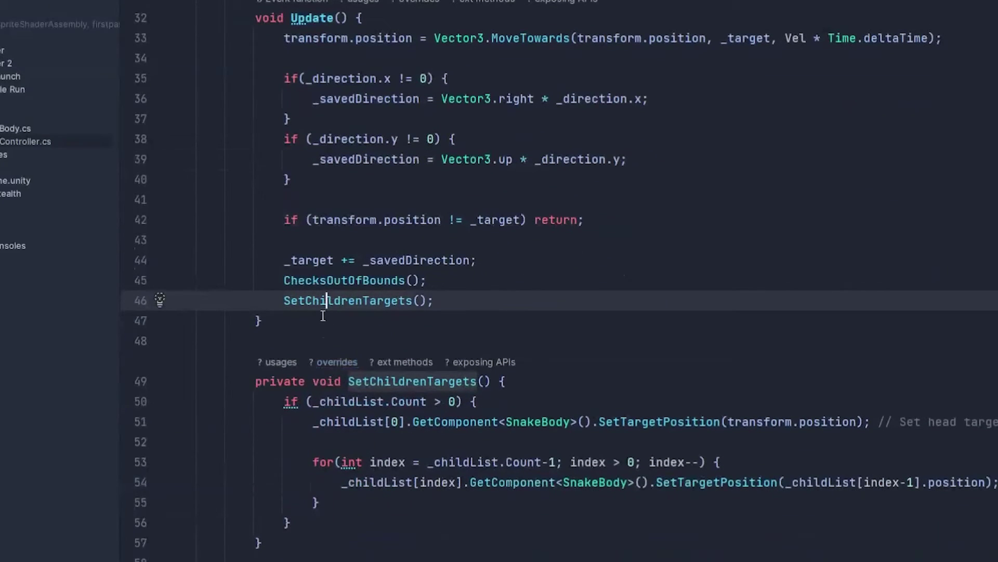
{"action": "left_click", "coordinate": [309, 303], "text": "ctrl"}
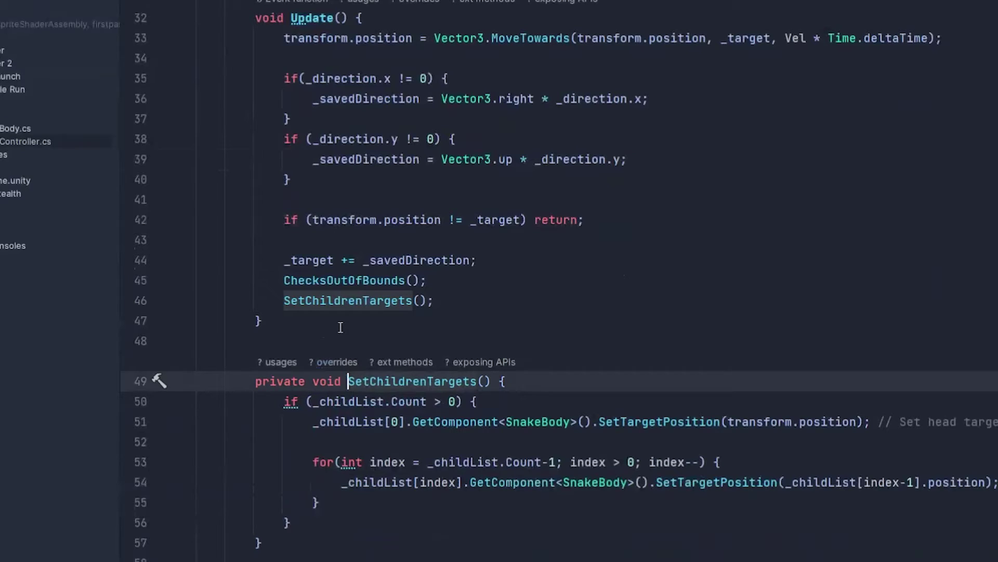
{"action": "scroll", "coordinate": [368, 322], "scroll_direction": "down", "scroll_amount": 2}
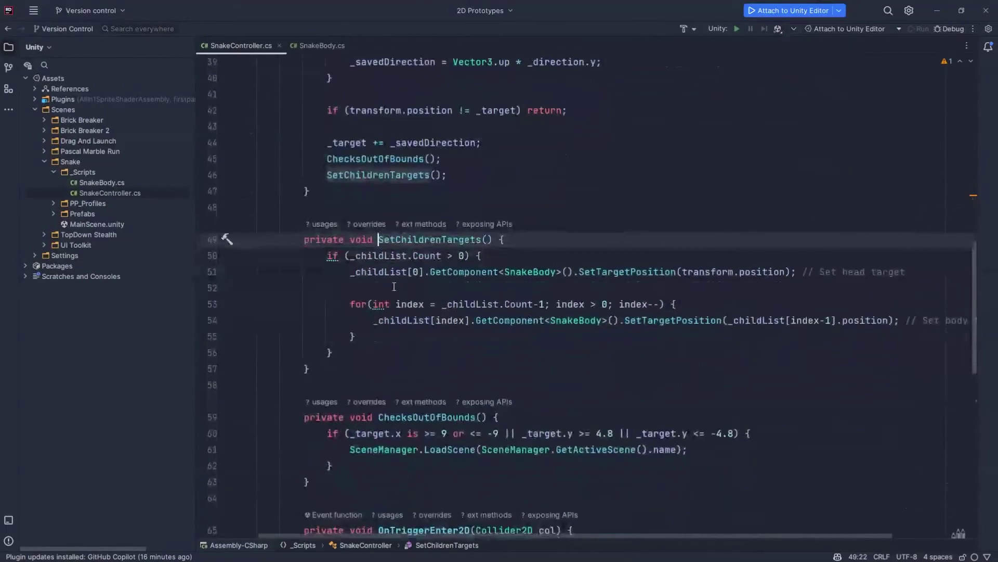
{"action": "left_click_drag", "start_coordinate": [349, 256], "coordinate": [464, 256]}
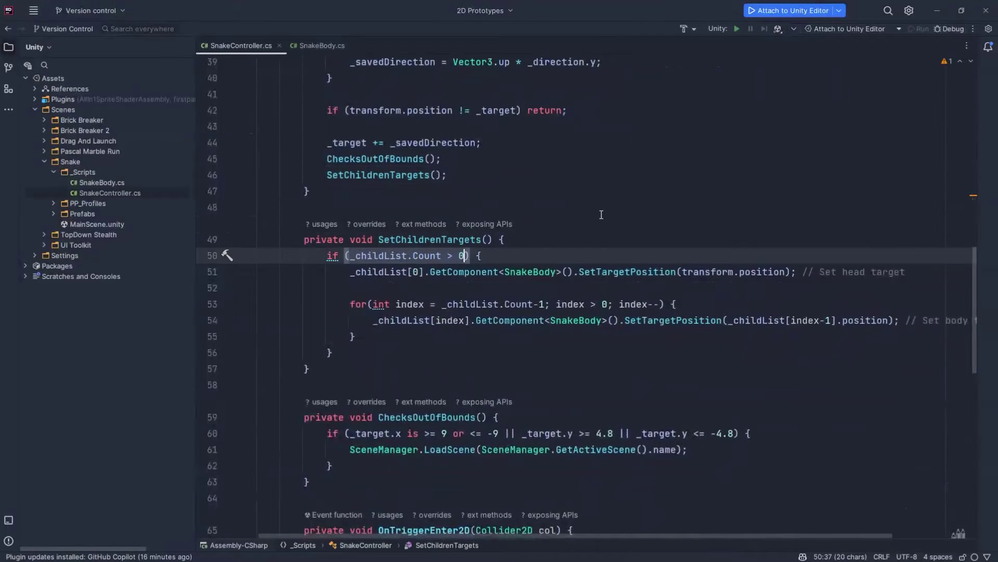
{"action": "double_click", "coordinate": [510, 273]}
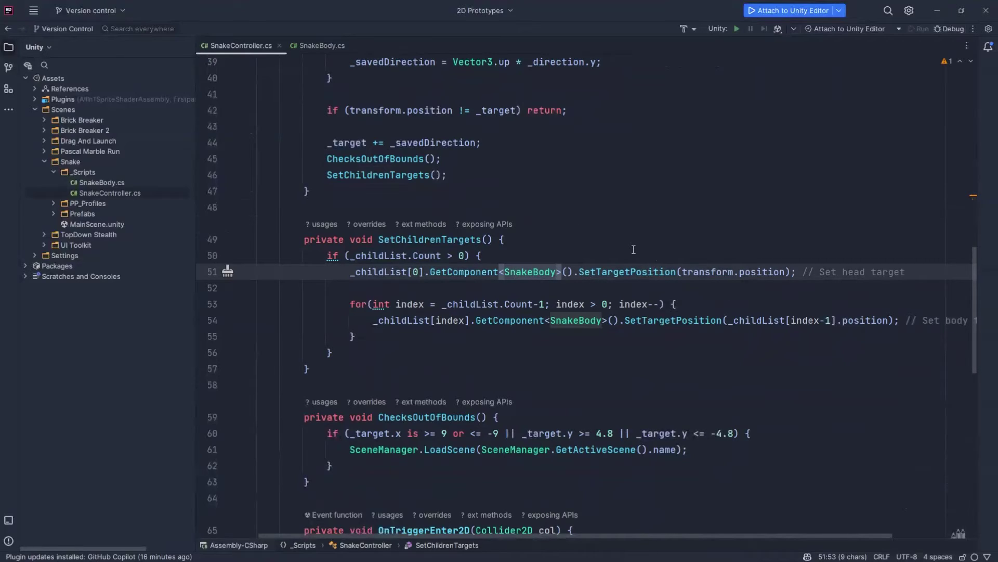
{"action": "double_click", "coordinate": [714, 274]}
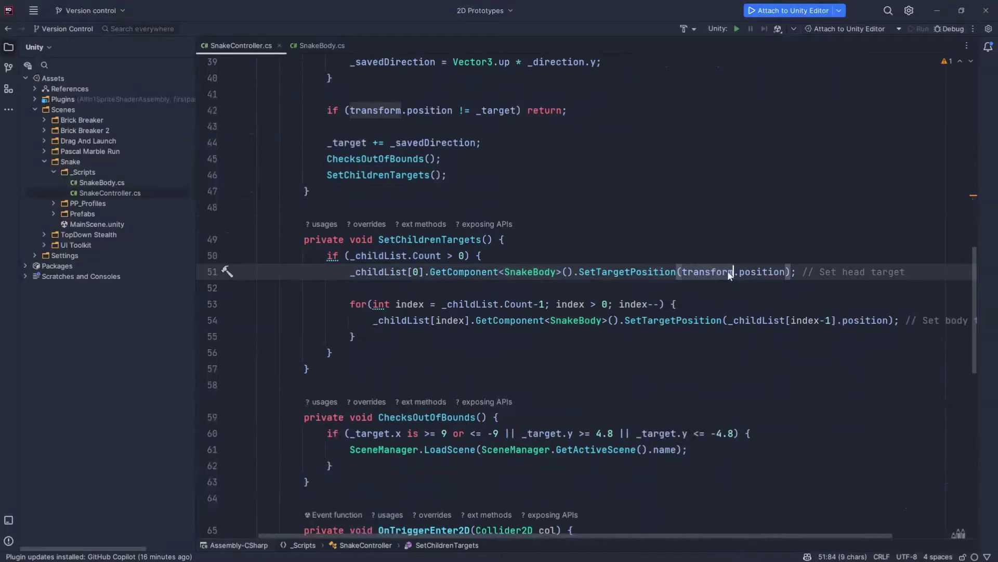
{"action": "double_click", "coordinate": [759, 272]}
{"action": "left_click", "coordinate": [705, 272]}
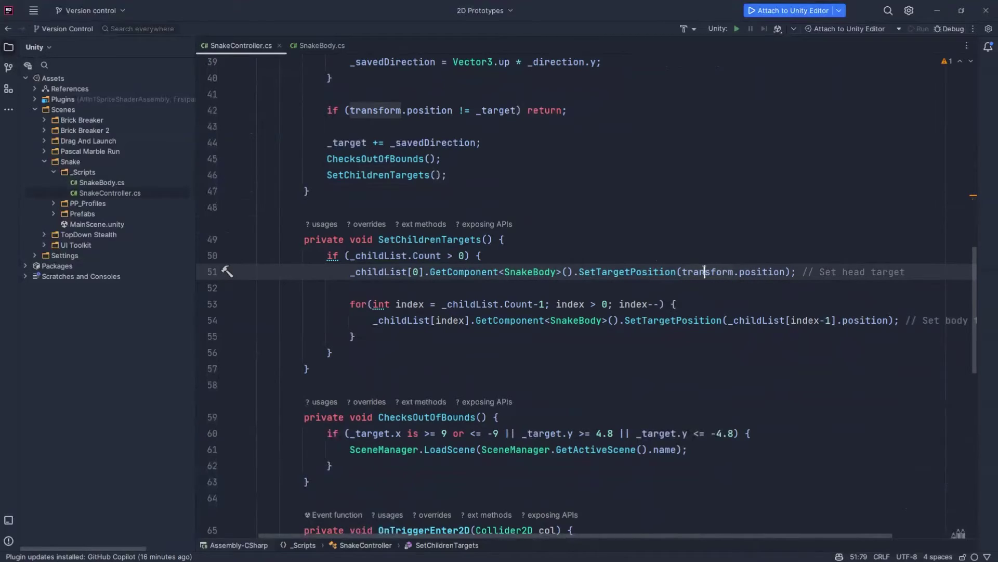
{"action": "double_click", "coordinate": [705, 272]}
{"action": "double_click", "coordinate": [760, 271]}
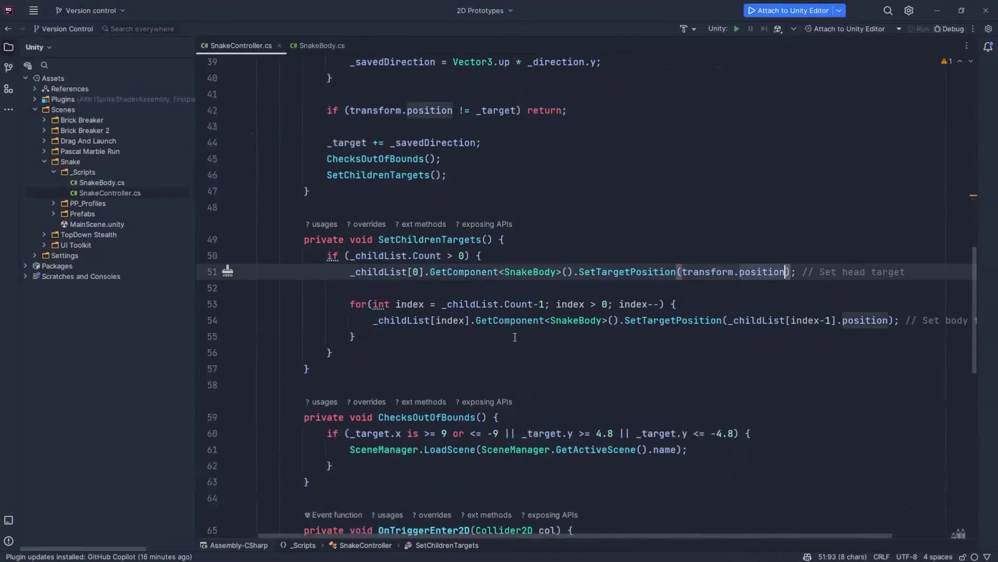
{"action": "scroll", "coordinate": [599, 533], "scroll_direction": "right", "scroll_amount": 3}
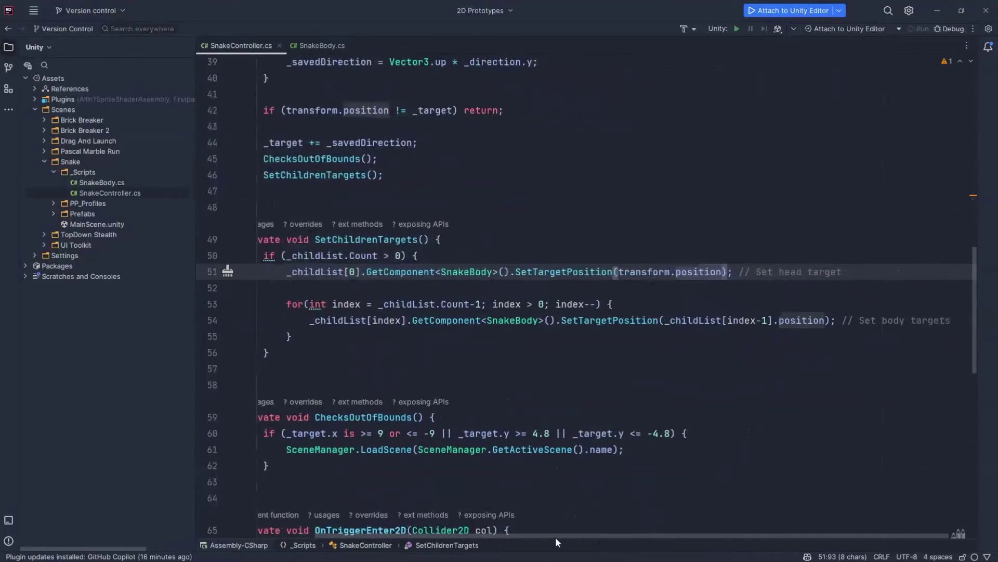
{"action": "scroll", "coordinate": [557, 536], "scroll_direction": "left", "scroll_amount": 3}
{"action": "left_click_drag", "start_coordinate": [727, 320], "coordinate": [837, 320]}
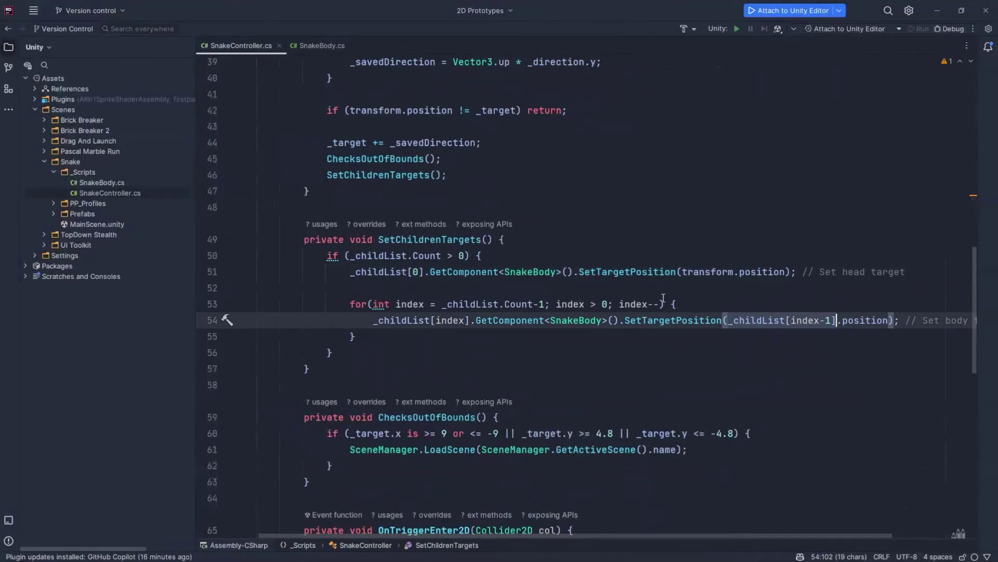
{"action": "left_click", "coordinate": [598, 305]}
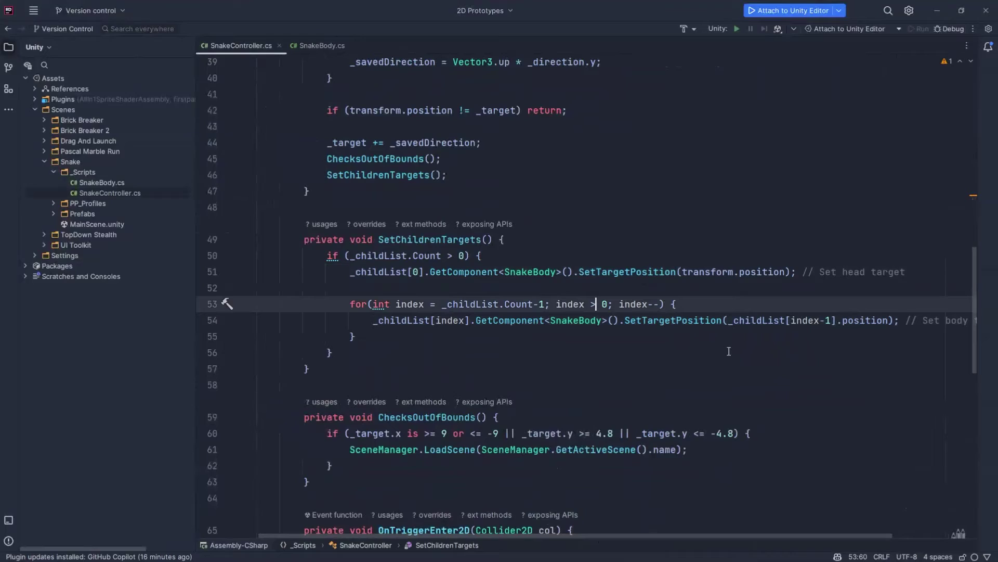
{"action": "scroll", "coordinate": [729, 351], "scroll_direction": "up", "scroll_amount": 8}
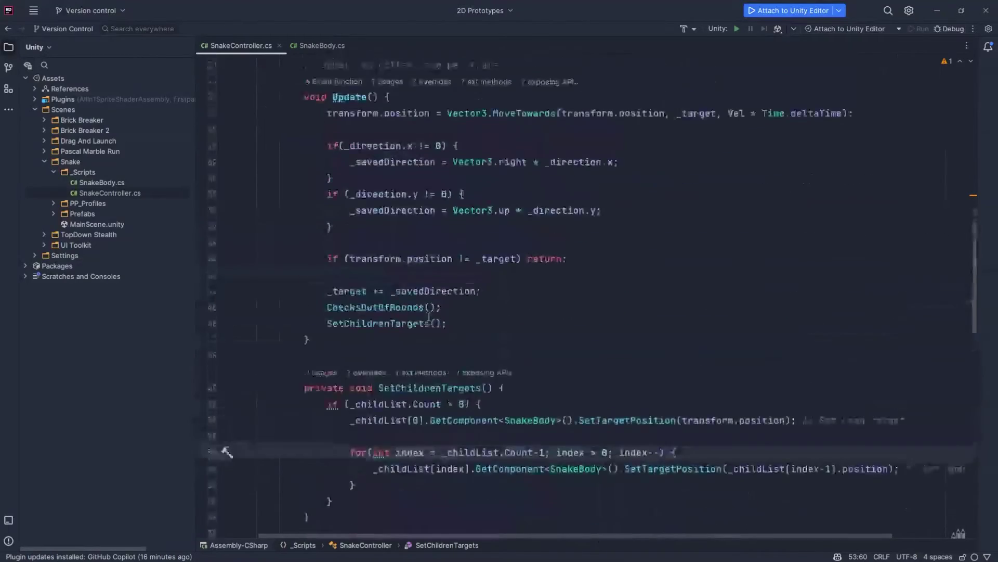
{"action": "scroll", "coordinate": [326, 323], "scroll_direction": "down", "scroll_amount": 6}
{"action": "scroll", "coordinate": [326, 323], "scroll_direction": "down", "scroll_amount": 4}
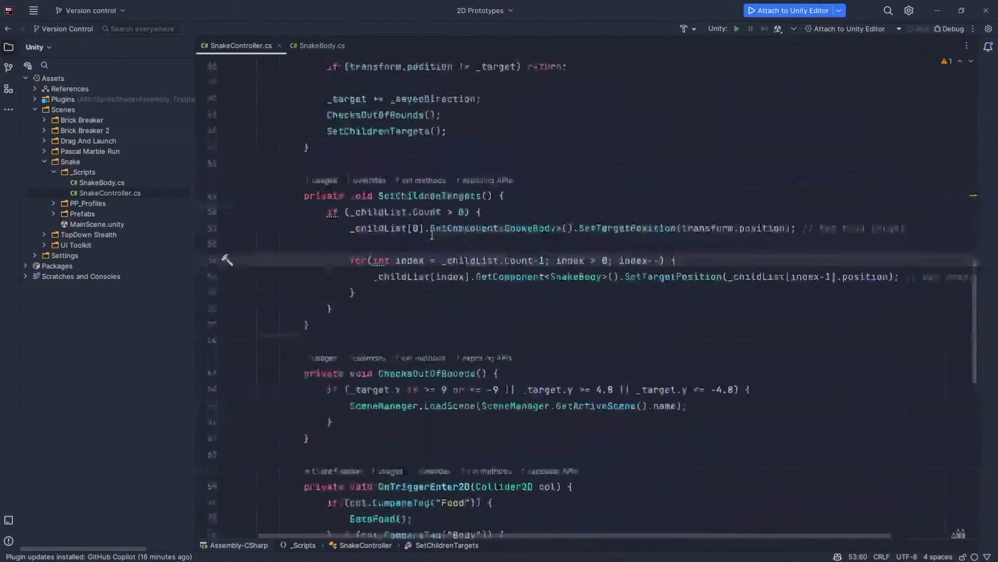
{"action": "left_click", "coordinate": [424, 319]}
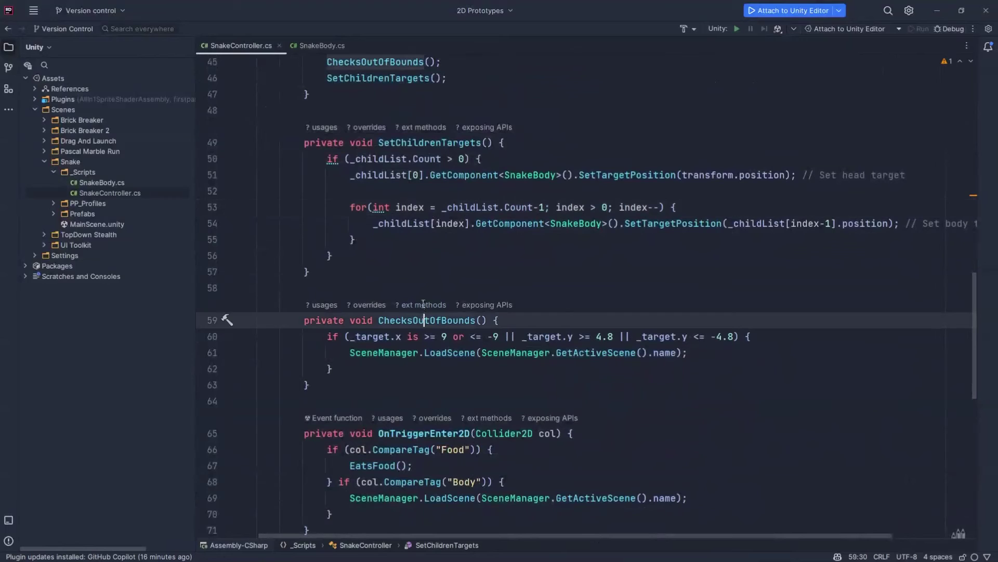
{"action": "left_click", "coordinate": [418, 143]}
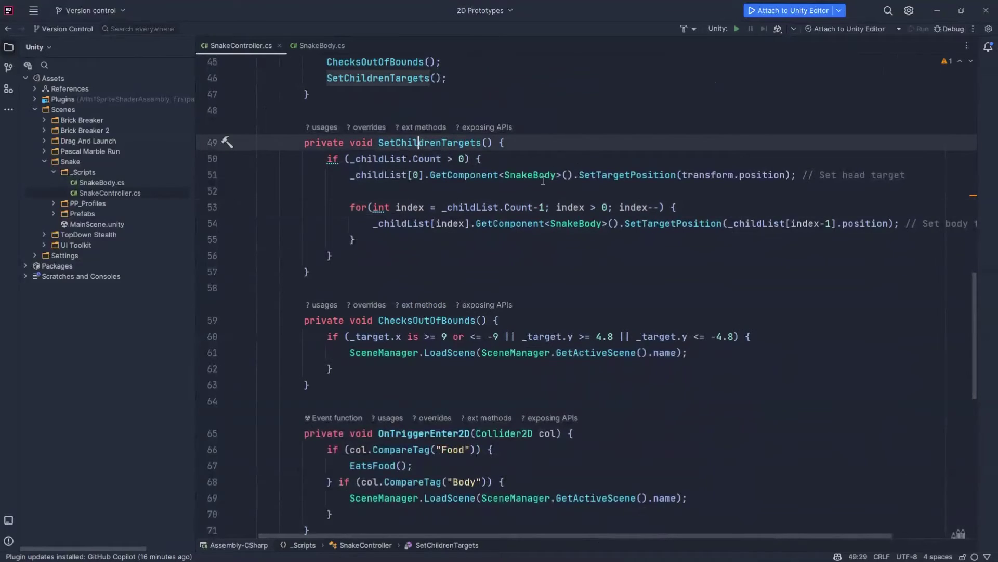
{"action": "scroll", "coordinate": [545, 180], "scroll_direction": "down", "scroll_amount": 5}
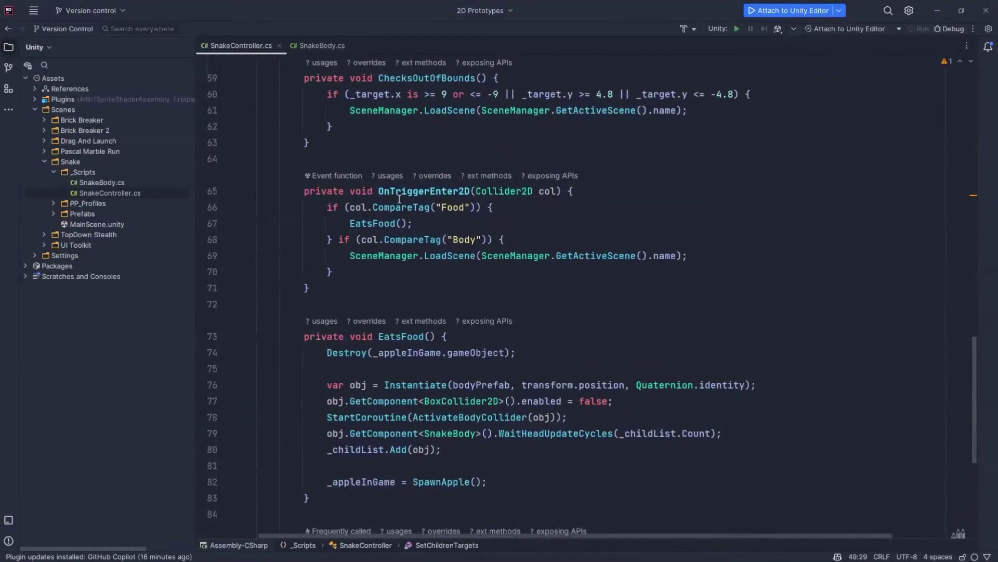
{"action": "left_click", "coordinate": [366, 224]}
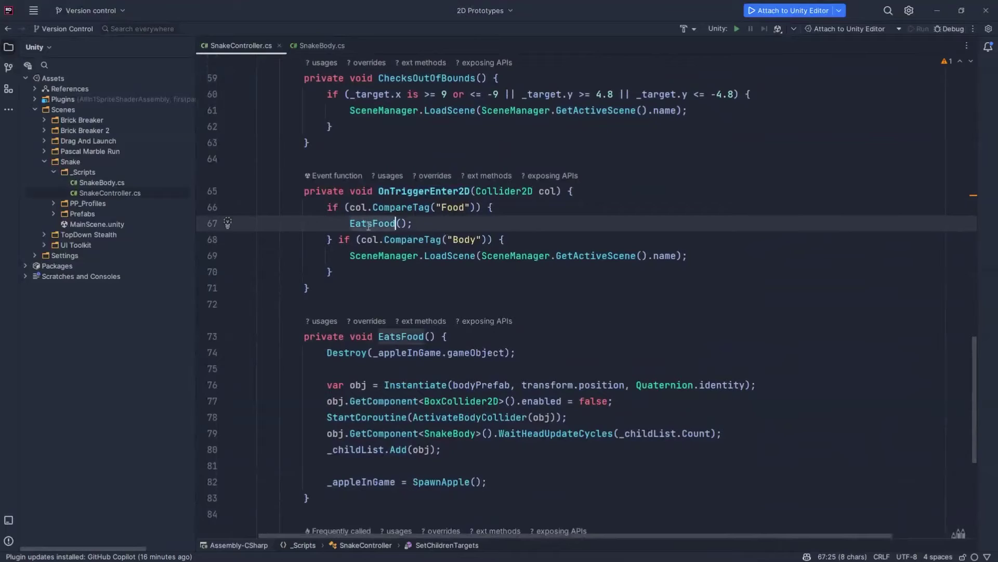
{"action": "left_click", "coordinate": [378, 353]}
{"action": "left_click_drag", "start_coordinate": [339, 385], "coordinate": [752, 388]}
{"action": "left_click_drag", "start_coordinate": [614, 401], "coordinate": [325, 400]}
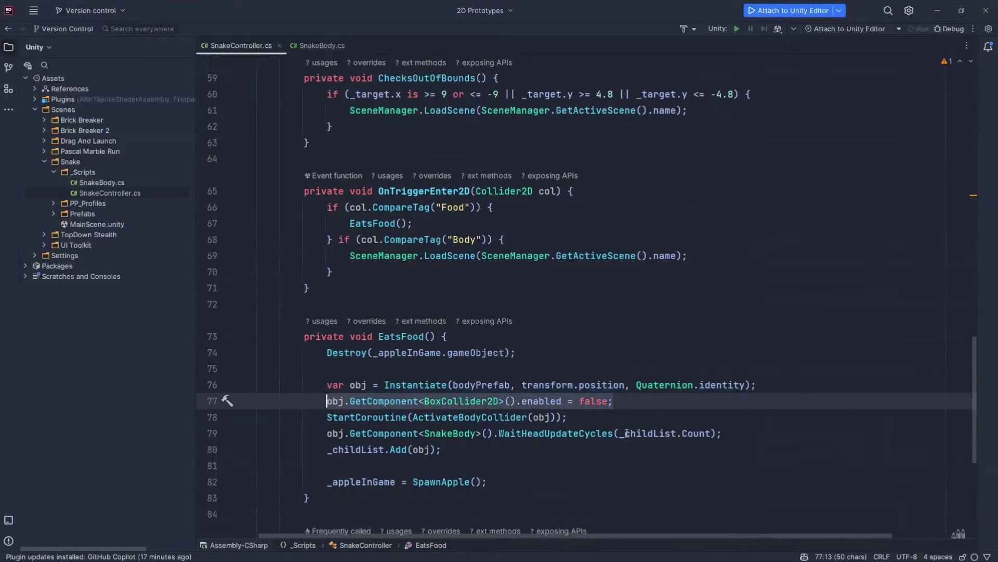
{"action": "left_click", "coordinate": [583, 419]}
{"action": "left_click", "coordinate": [618, 401]}
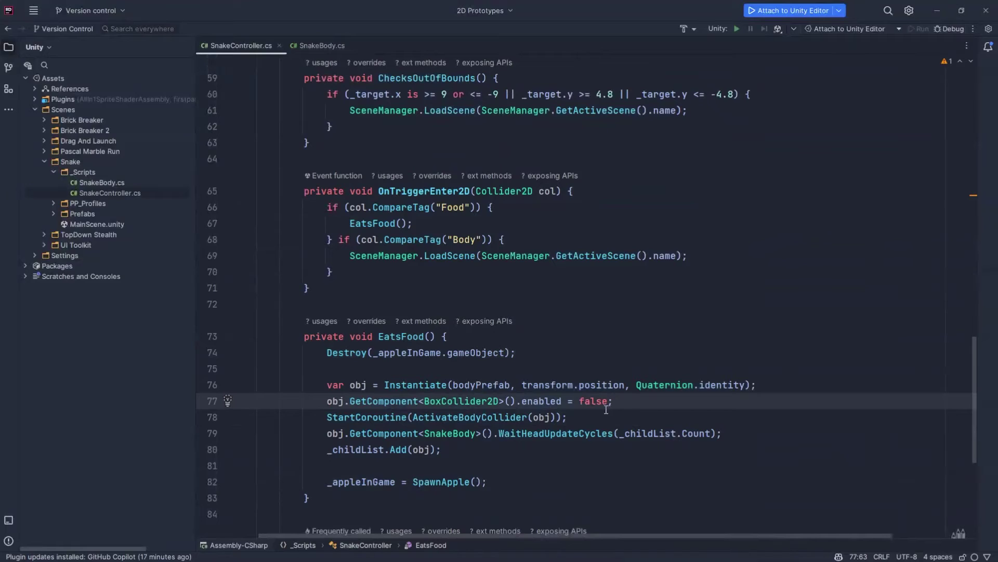
{"action": "left_click", "coordinate": [605, 416]}
{"action": "scroll", "coordinate": [447, 409], "scroll_direction": "down", "scroll_amount": 4}
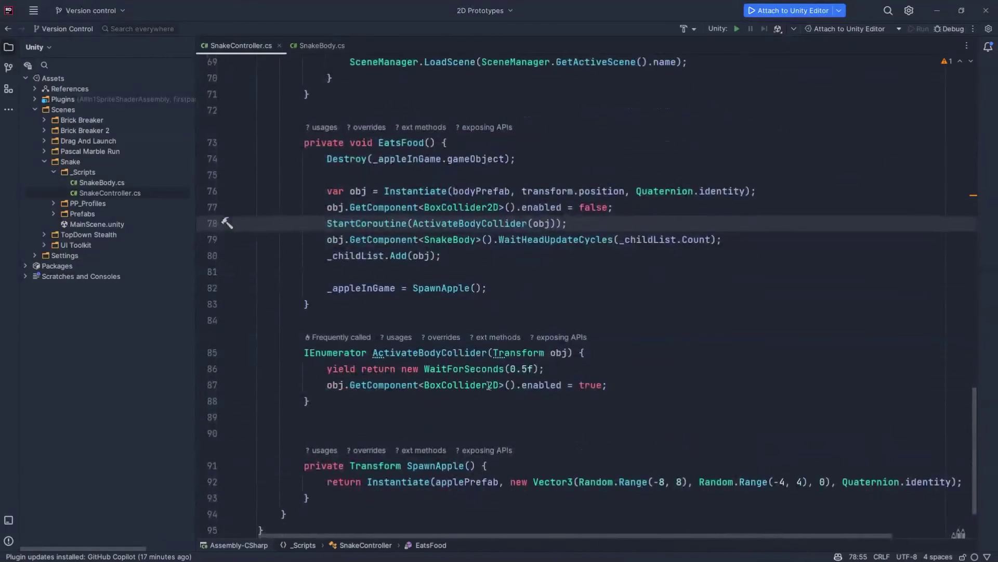
{"action": "double_click", "coordinate": [488, 384]}
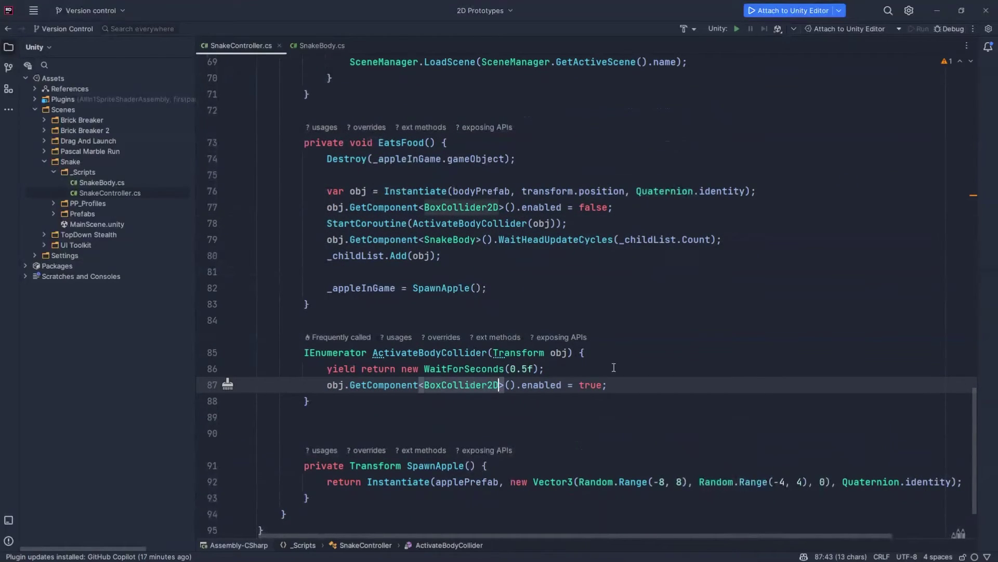
{"action": "left_click", "coordinate": [544, 369]}
{"action": "left_click_drag", "start_coordinate": [545, 368], "coordinate": [487, 371]}
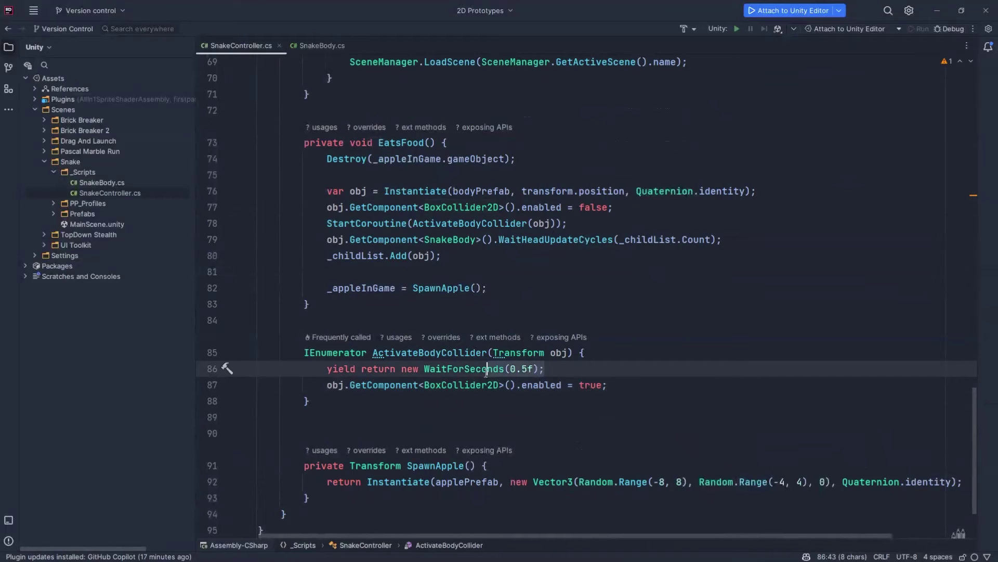
{"action": "left_click", "coordinate": [631, 375]}
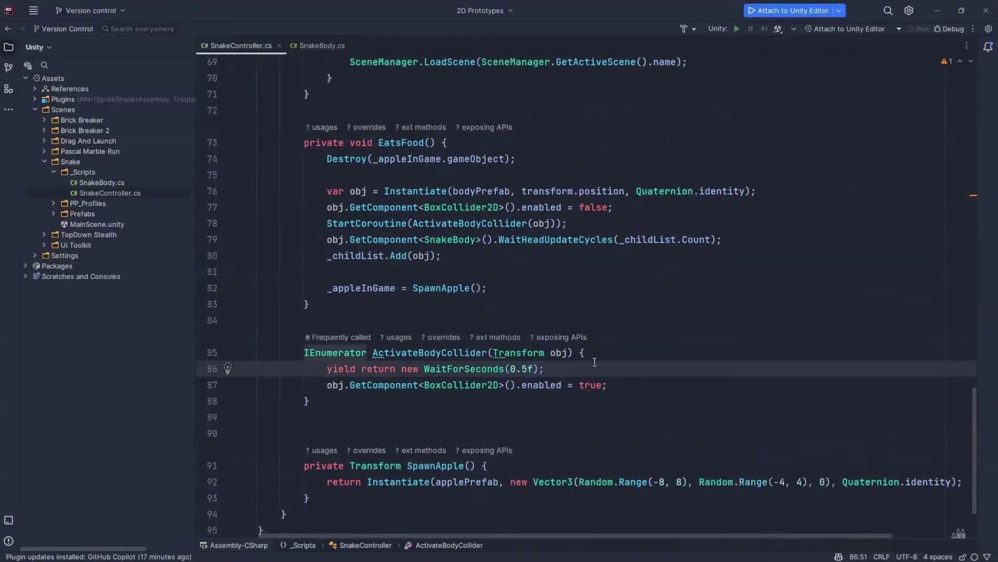
{"action": "double_click", "coordinate": [450, 239]}
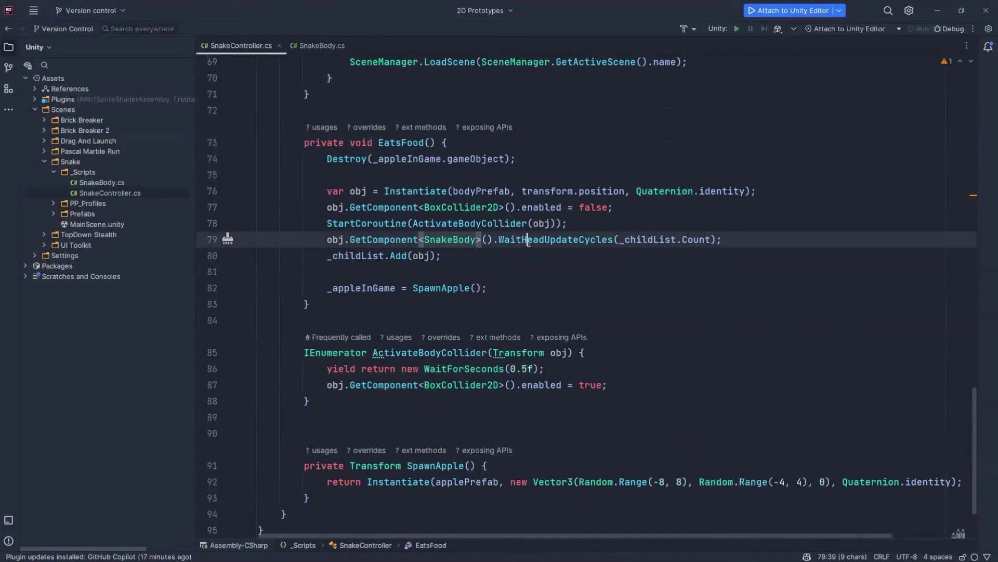
{"action": "double_click", "coordinate": [547, 240]}
{"action": "double_click", "coordinate": [644, 241]}
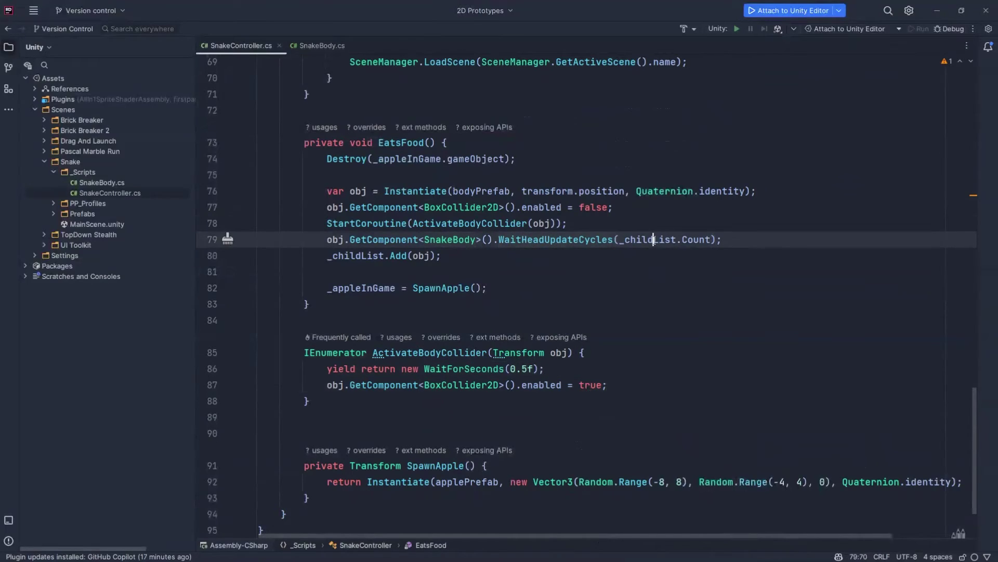
{"action": "left_click", "coordinate": [538, 238]}
{"action": "double_click", "coordinate": [540, 240]}
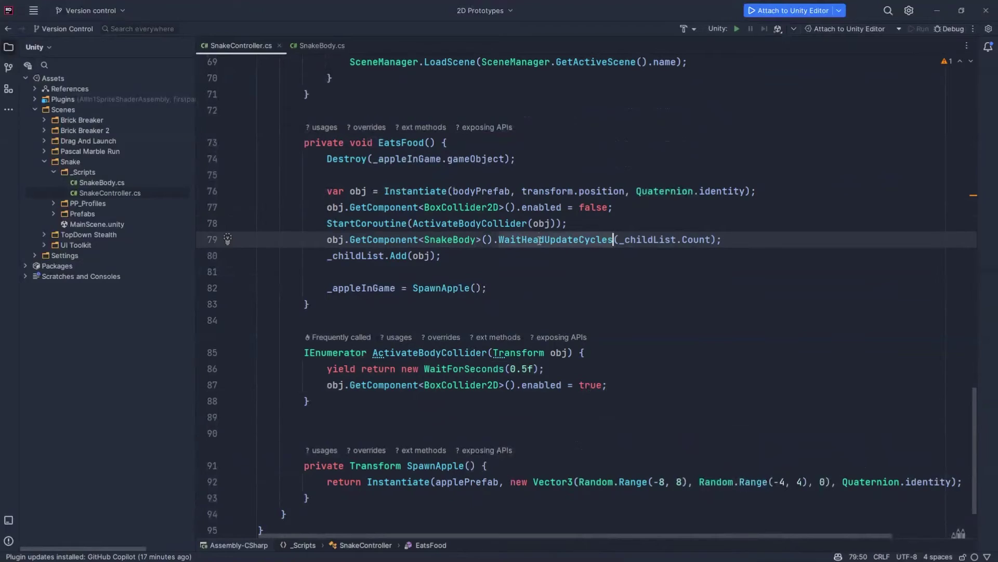
{"action": "double_click", "coordinate": [697, 240]}
{"action": "left_click", "coordinate": [539, 250]}
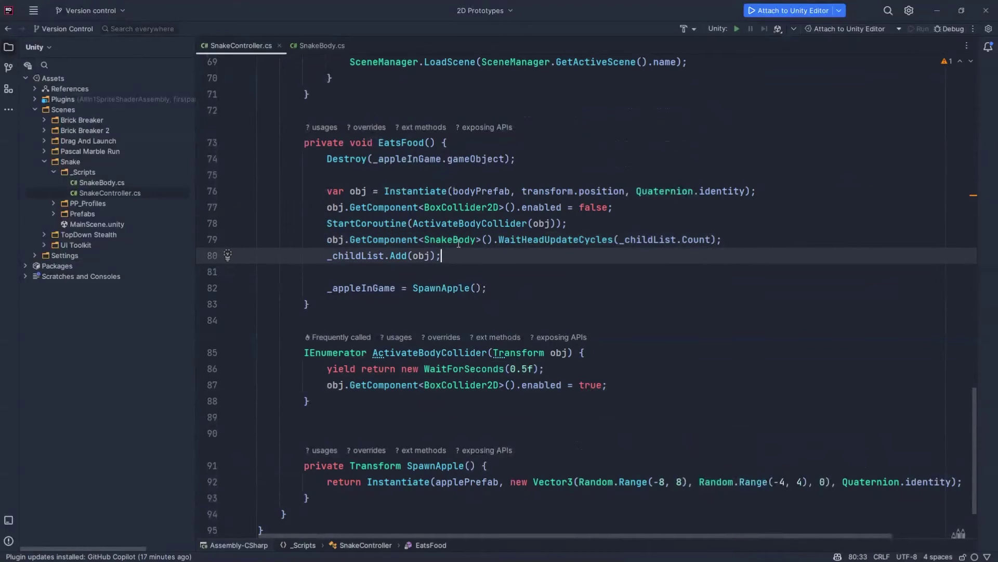
{"action": "left_click_drag", "start_coordinate": [461, 257], "coordinate": [326, 256]}
{"action": "left_click", "coordinate": [531, 285]}
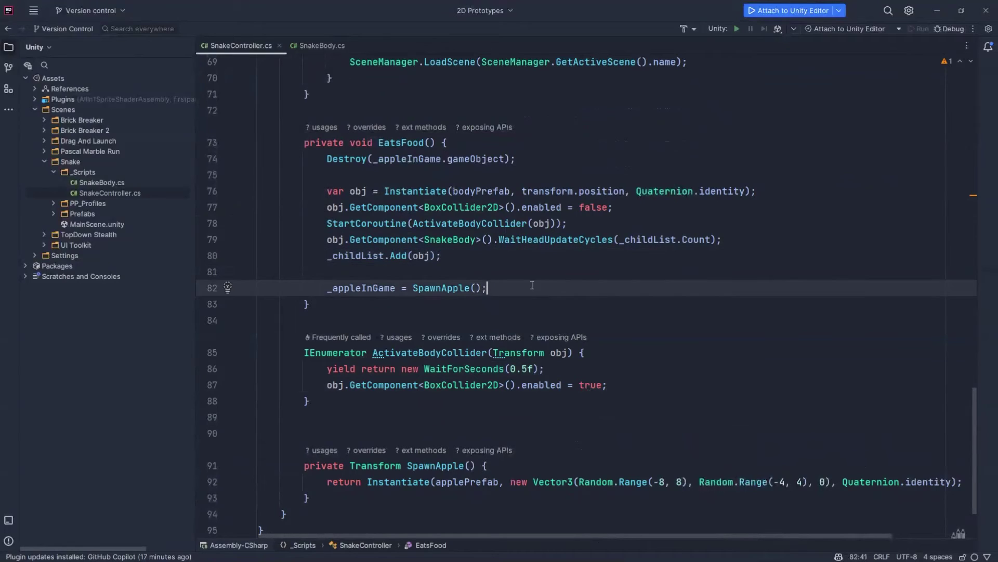
{"action": "left_click_drag", "start_coordinate": [530, 291], "coordinate": [327, 287]}
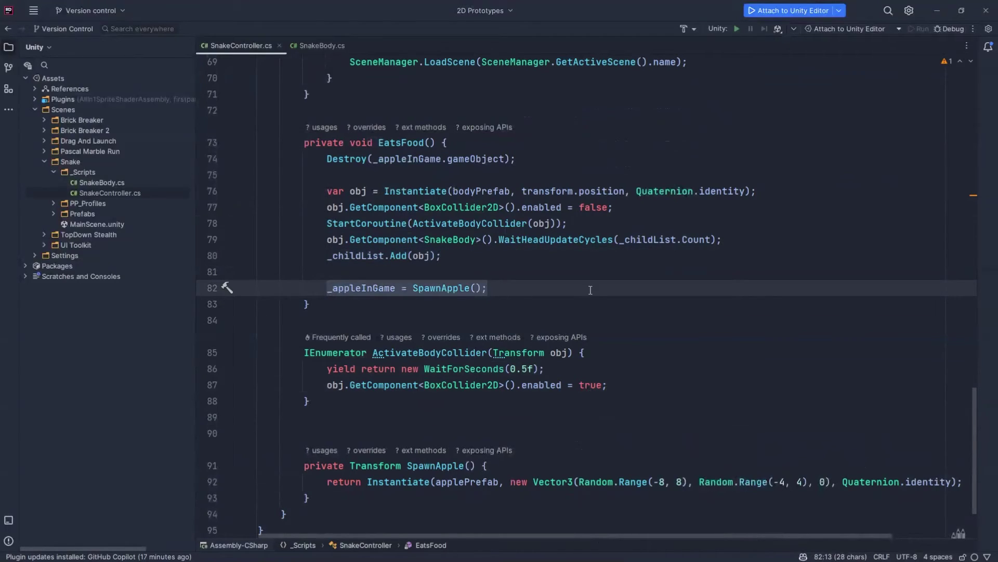
{"action": "scroll", "coordinate": [473, 369], "scroll_direction": "down", "scroll_amount": 2}
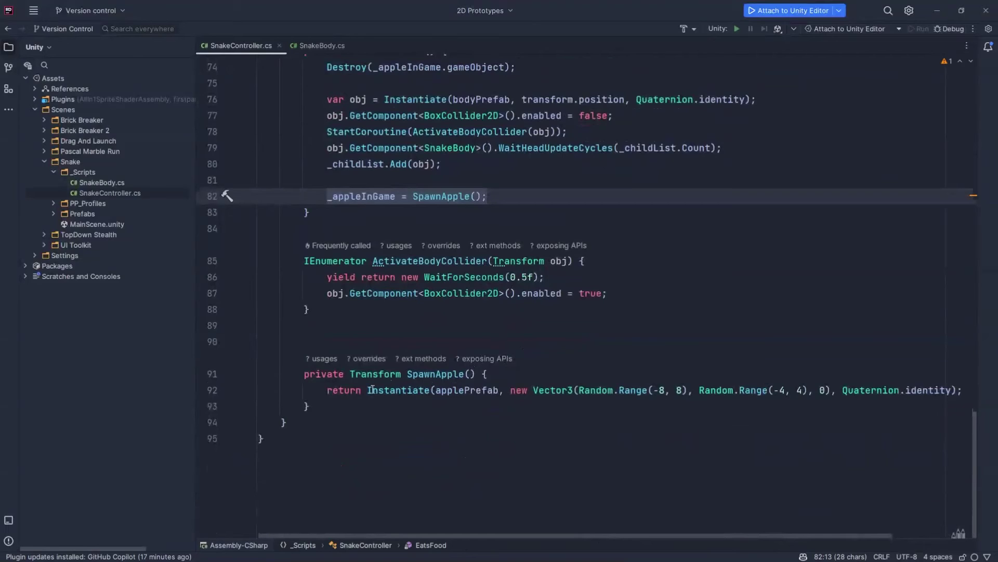
{"action": "left_click_drag", "start_coordinate": [332, 390], "coordinate": [822, 390]}
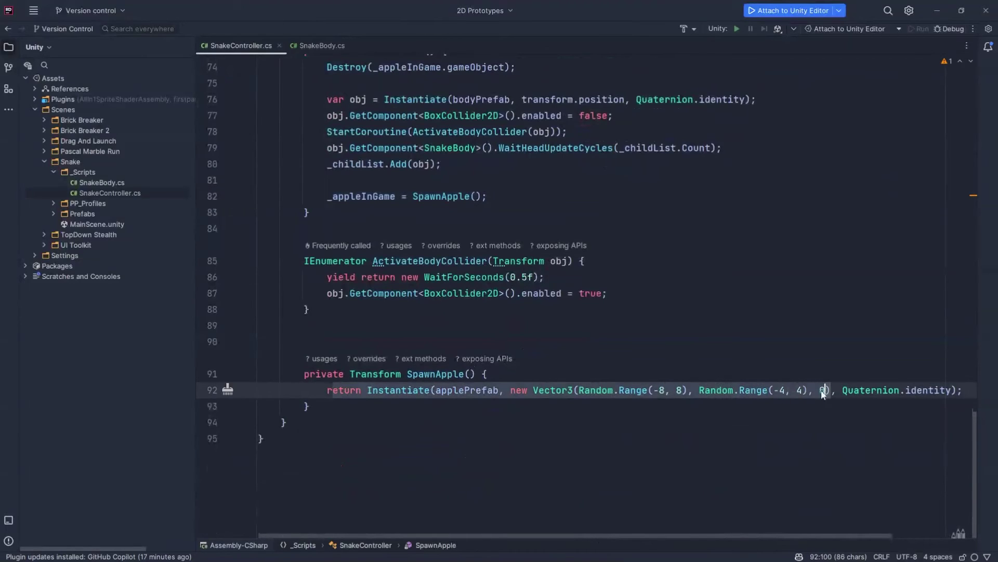
{"action": "left_click", "coordinate": [642, 390]}
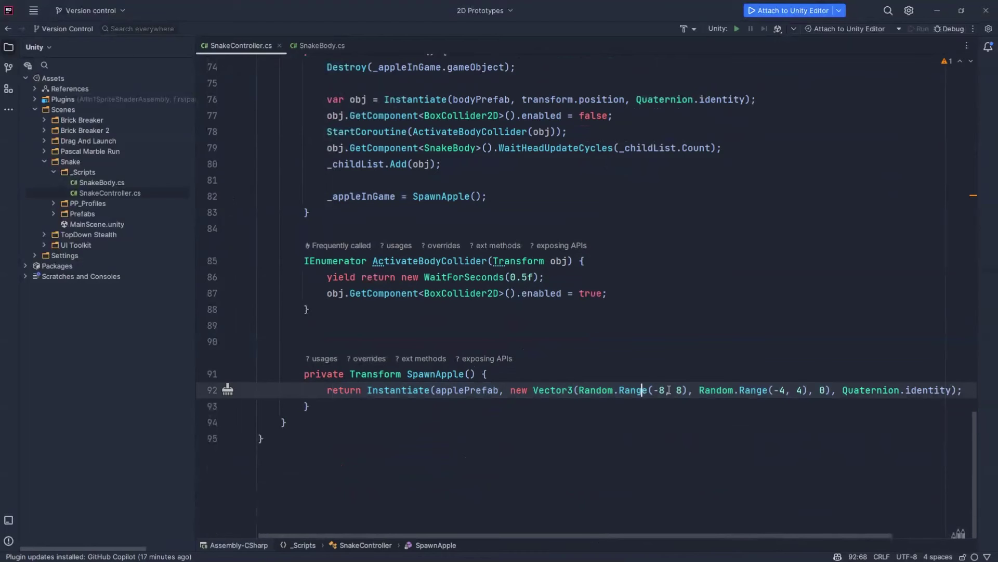
{"action": "scroll", "coordinate": [461, 366], "scroll_direction": "up", "scroll_amount": 20}
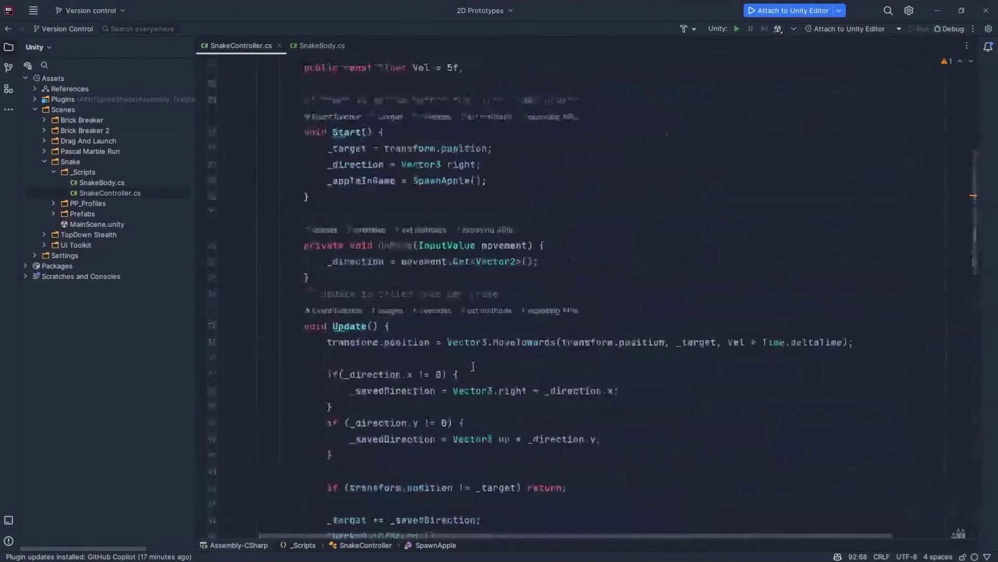
{"action": "double_click", "coordinate": [398, 210]}
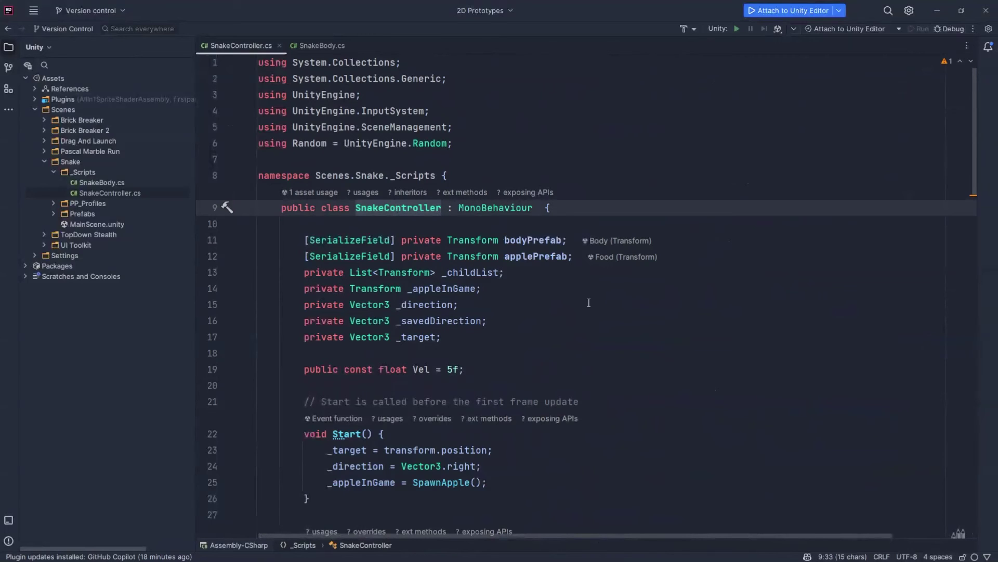
{"action": "scroll", "coordinate": [580, 301], "scroll_direction": "down", "scroll_amount": 3}
{"action": "scroll", "coordinate": [468, 234], "scroll_direction": "up", "scroll_amount": 2}
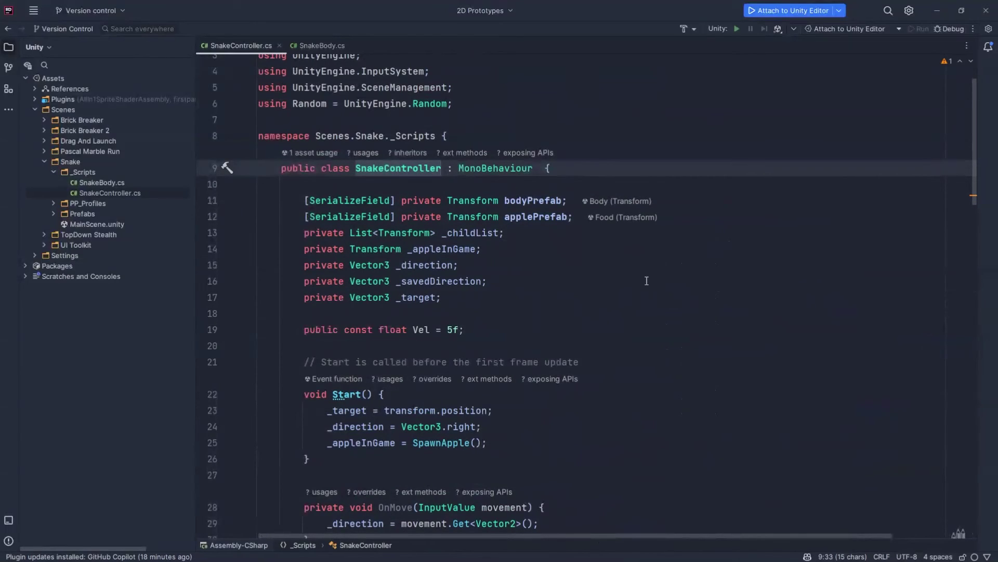
Step: Open SnakeBody.cs with a larger font and highlight the _nextBodyPos field and its usages
{"action": "left_click", "coordinate": [312, 47]}
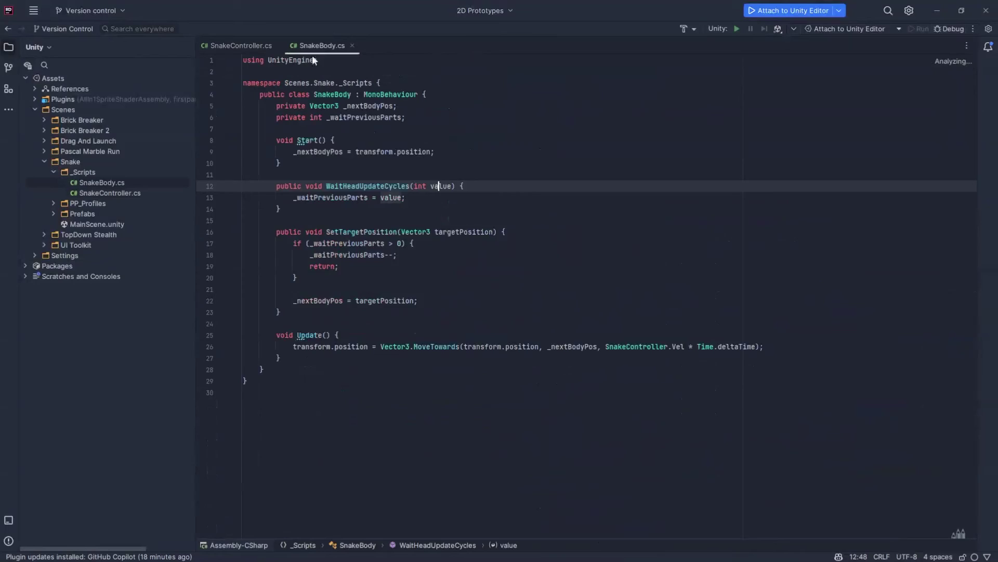
{"action": "left_click", "coordinate": [472, 278]}
{"action": "scroll", "coordinate": [475, 266], "scroll_direction": "up", "scroll_amount": 3, "text": "ctrl"}
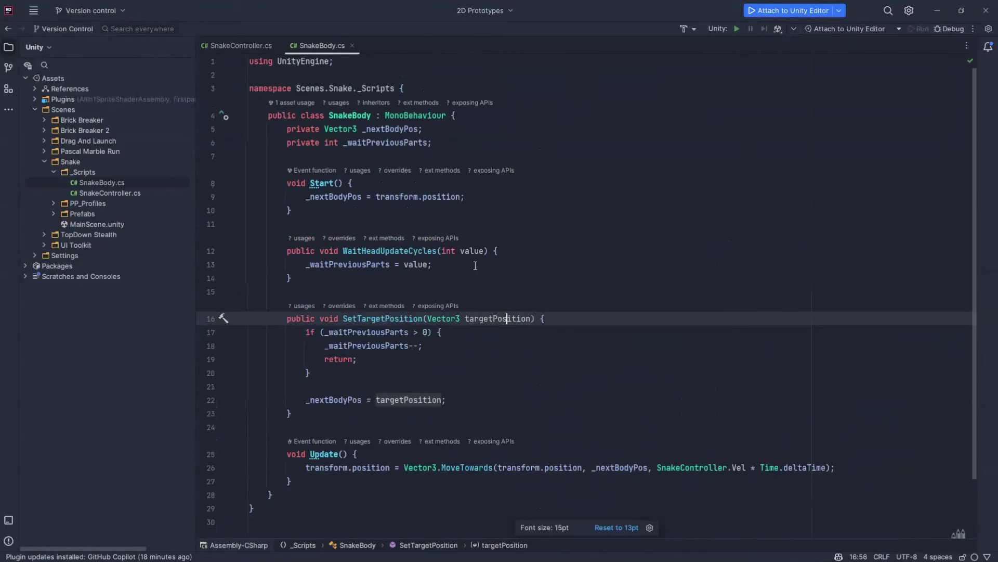
{"action": "left_click", "coordinate": [469, 229]}
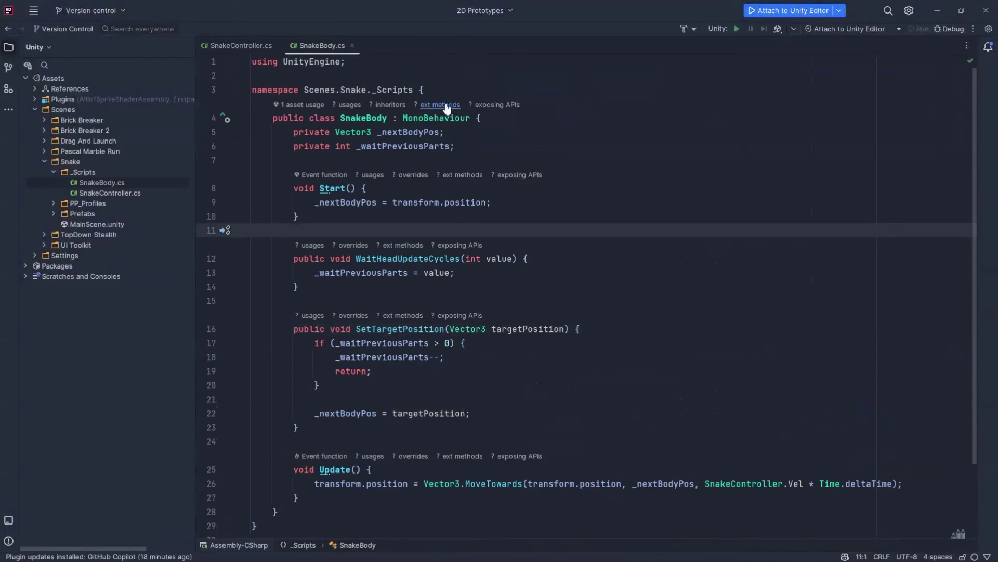
{"action": "left_click", "coordinate": [359, 213]}
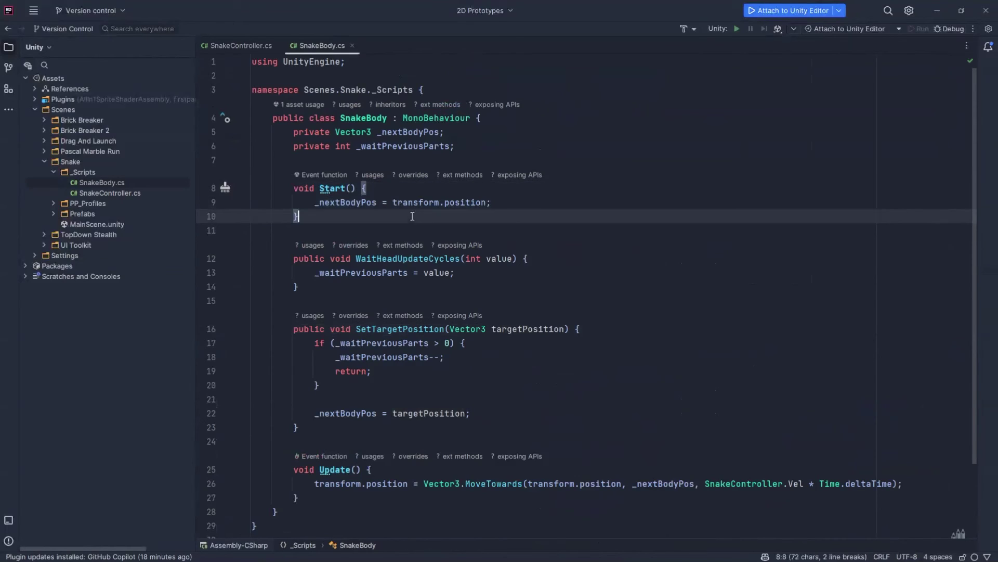
{"action": "double_click", "coordinate": [359, 203]}
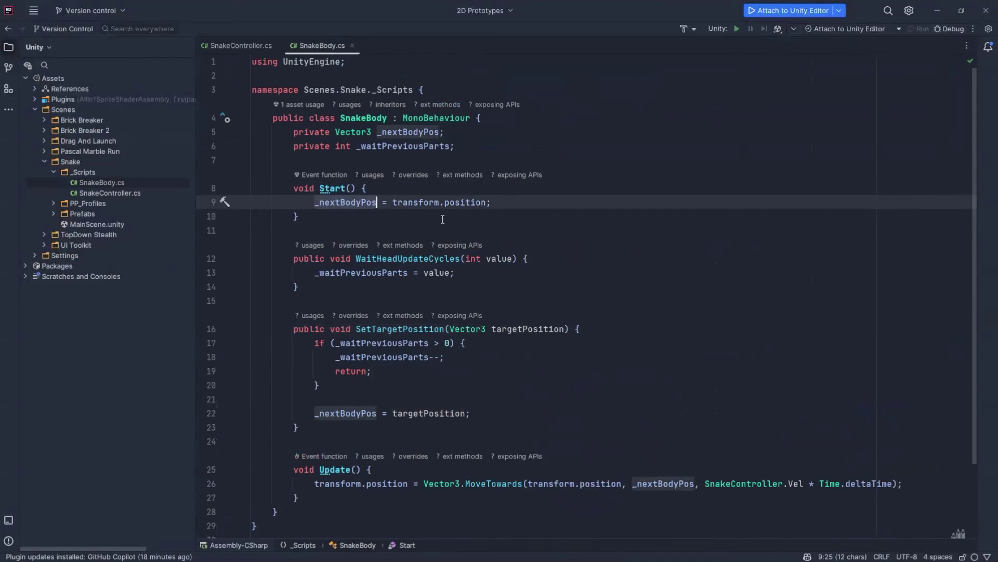
Step: Highlight the WaitHeadUpdateCycles method, then clear the selection
{"action": "left_click", "coordinate": [511, 296]}
{"action": "key", "text": "shift+Up"}
{"action": "key", "text": "shift+Up"}
{"action": "key", "text": "shift+Home"}
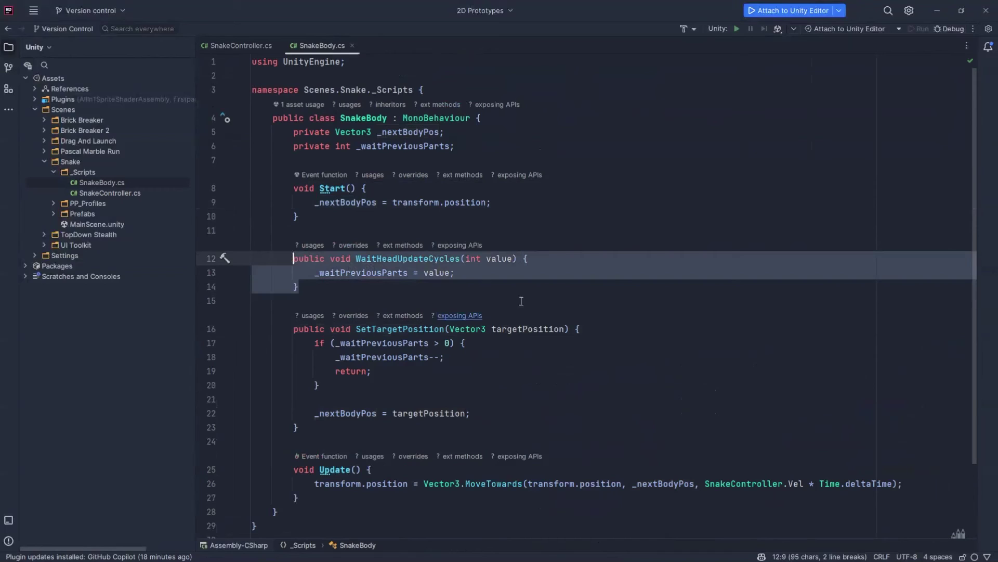
{"action": "left_click", "coordinate": [530, 230]}
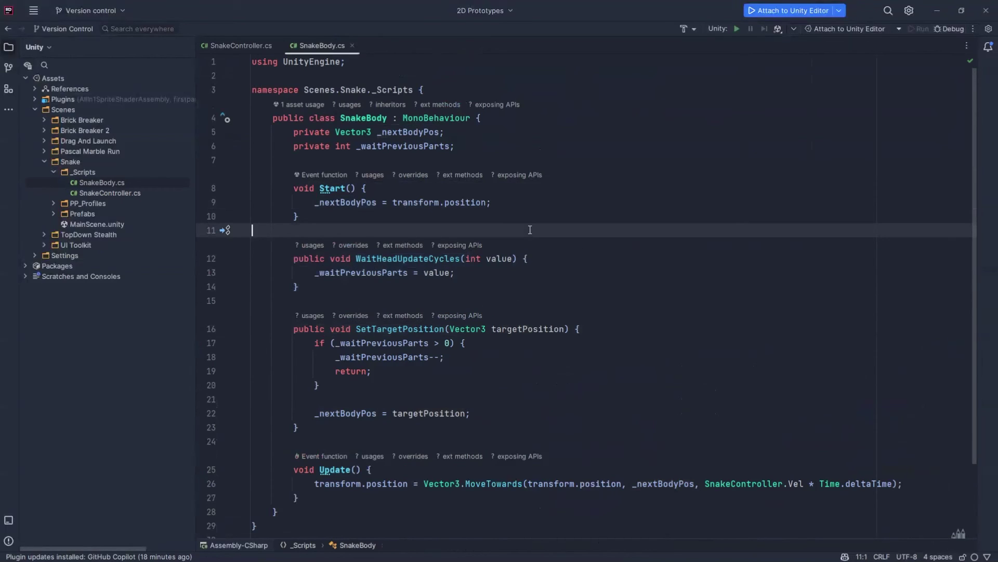
Step: Walk through SetTargetPosition's early-return block and the movement line toward _nextBodyPos in Update
{"action": "scroll", "coordinate": [533, 265], "scroll_direction": "down", "scroll_amount": 3}
{"action": "left_click_drag", "start_coordinate": [470, 328], "coordinate": [305, 245]}
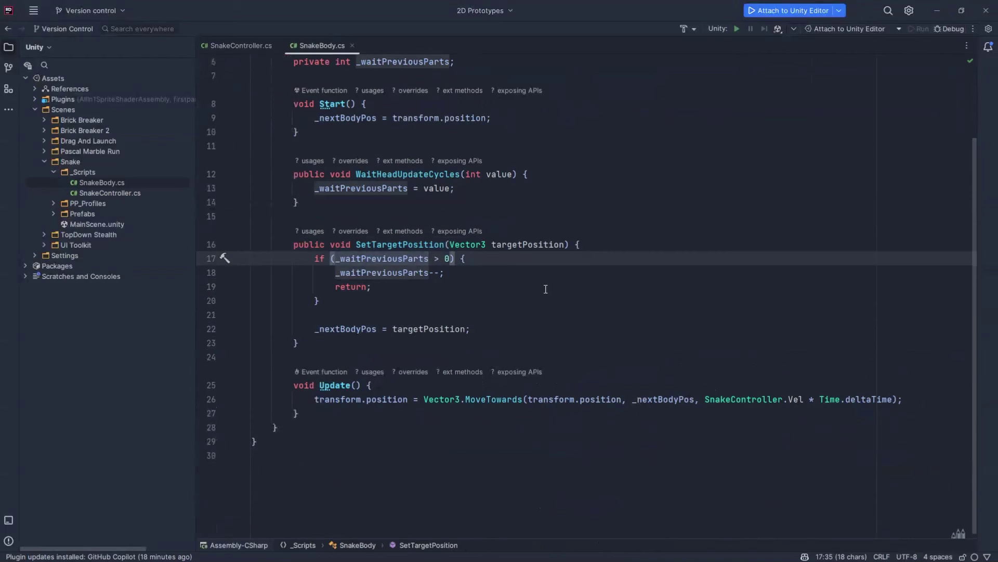
{"action": "left_click", "coordinate": [379, 299]}
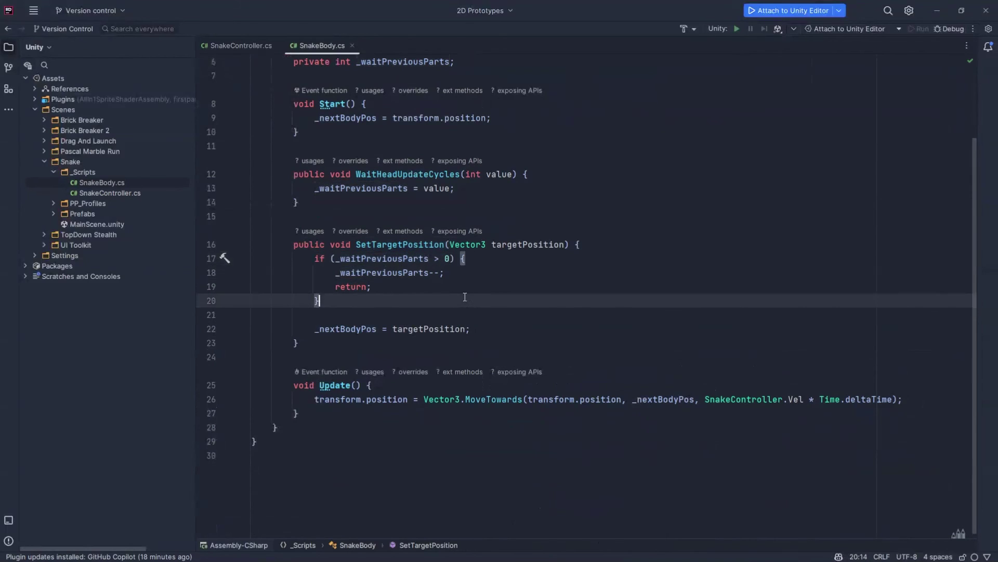
{"action": "left_click", "coordinate": [367, 399]}
{"action": "mouse_move", "coordinate": [635, 399]}
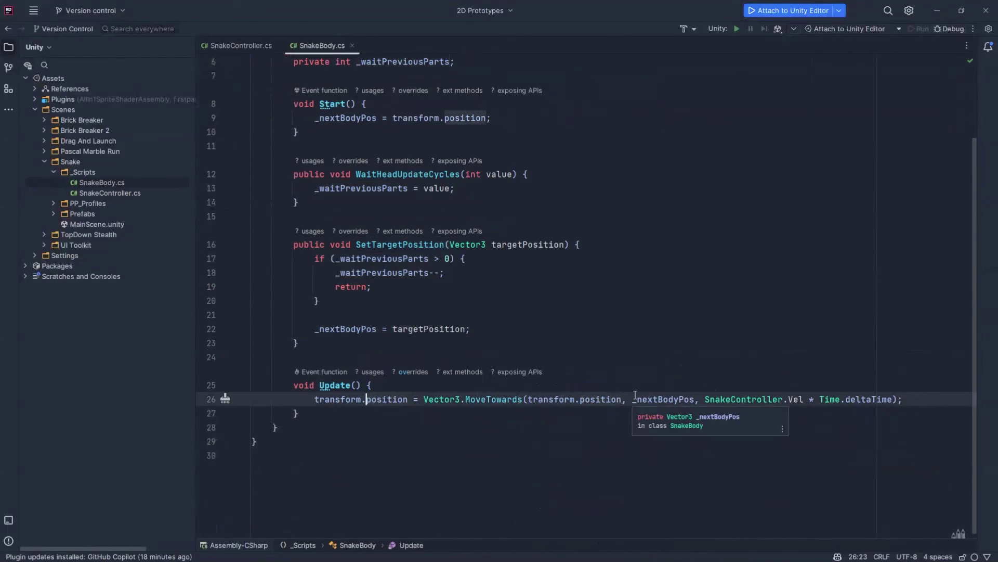
{"action": "scroll", "coordinate": [603, 335], "scroll_direction": "up", "scroll_amount": 2}
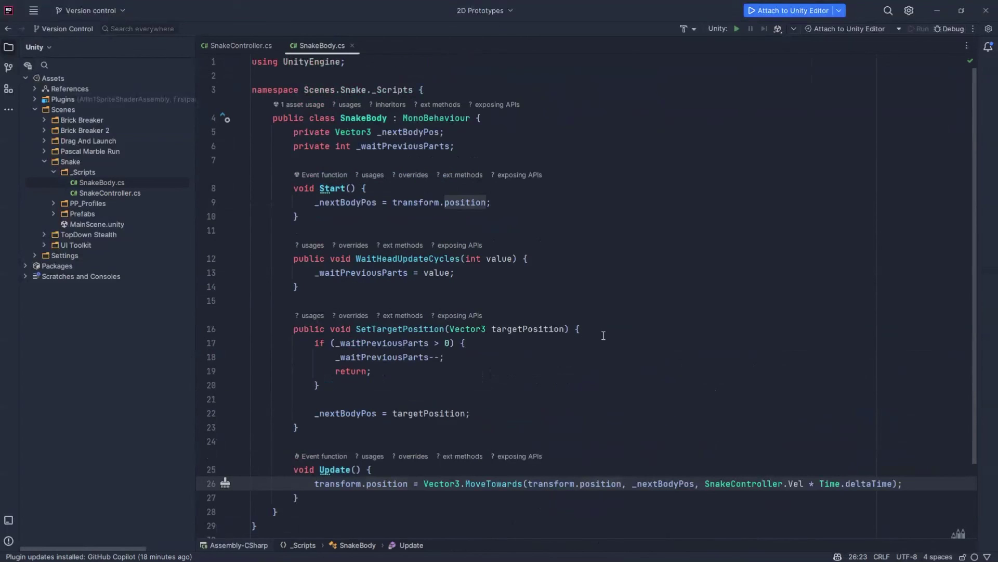
Step: Back in Unity, frame Setup, show the Game view, and centre the glowing arena in the Scene
{"action": "key", "text": "alt+Tab"}
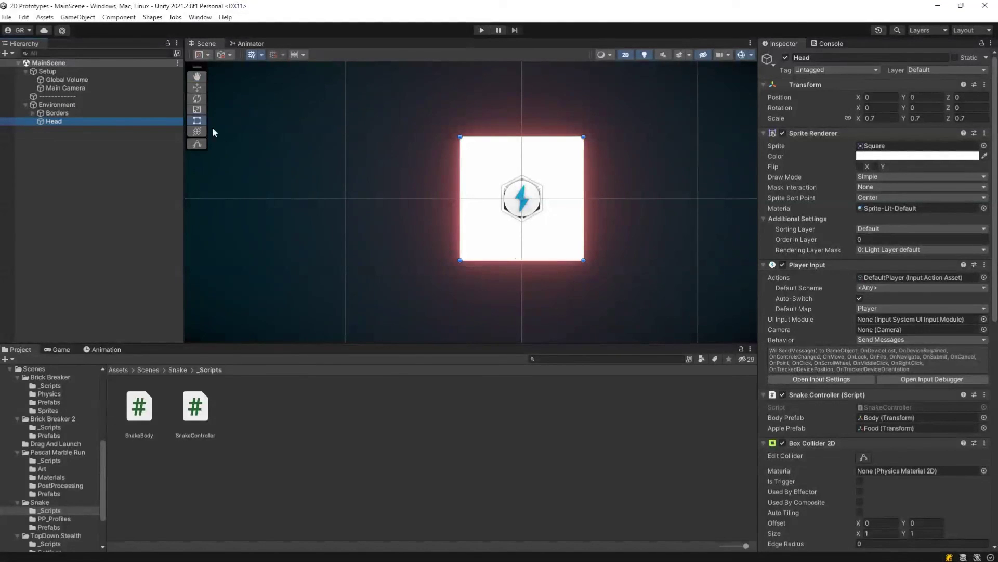
{"action": "double_click", "coordinate": [47, 72]}
{"action": "scroll", "coordinate": [447, 223], "scroll_direction": "up", "scroll_amount": 5}
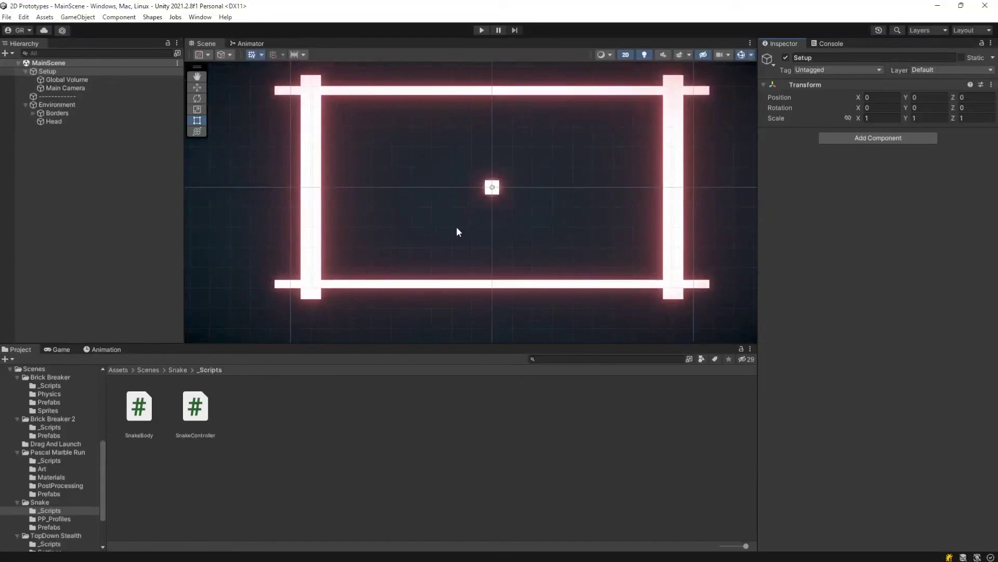
{"action": "left_click", "coordinate": [58, 349]}
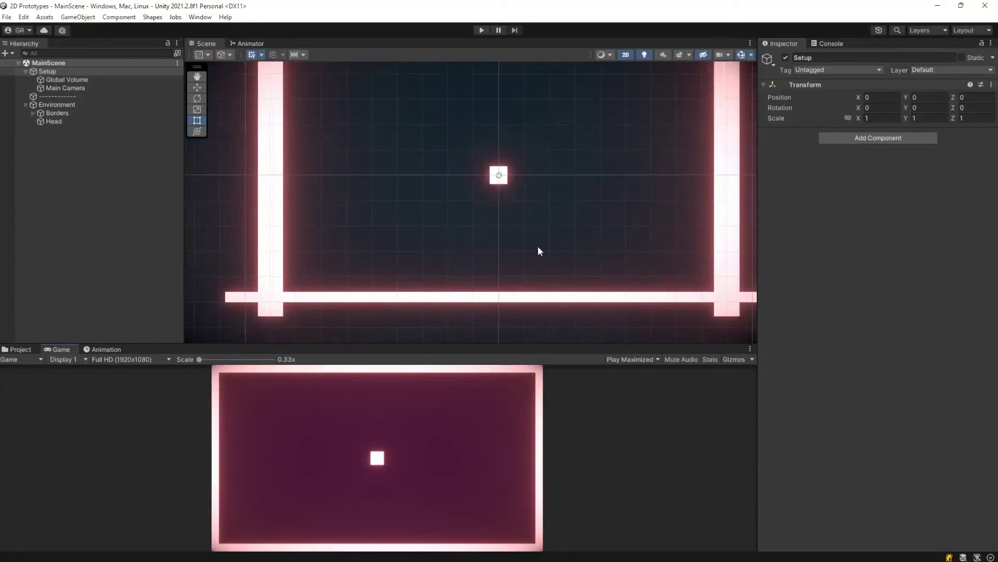
{"action": "scroll", "coordinate": [560, 203], "scroll_direction": "down", "scroll_amount": 5}
{"action": "scroll", "coordinate": [564, 211], "scroll_direction": "up", "scroll_amount": 2}
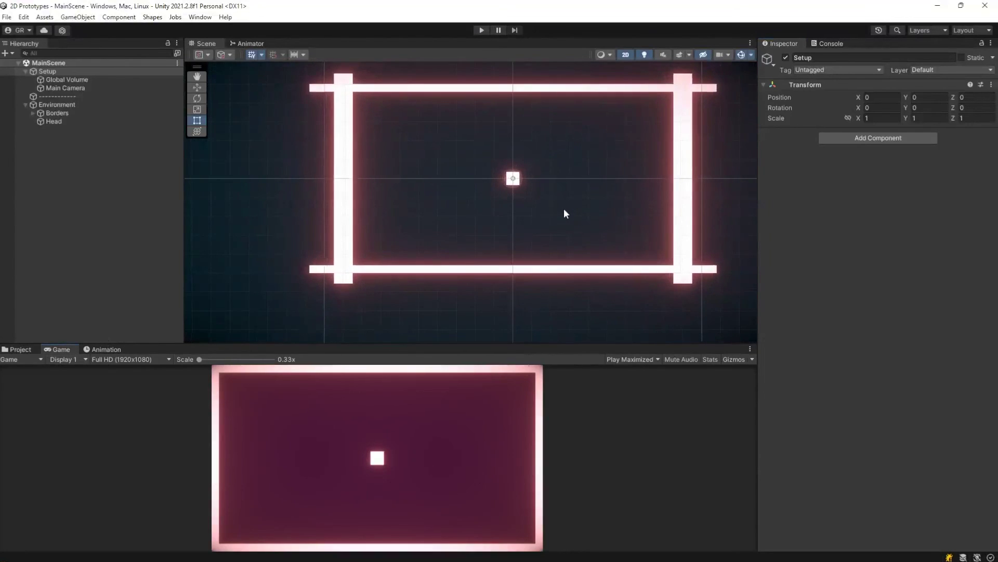
{"action": "middle_click_drag", "start_coordinate": [566, 214], "coordinate": [500, 244]}
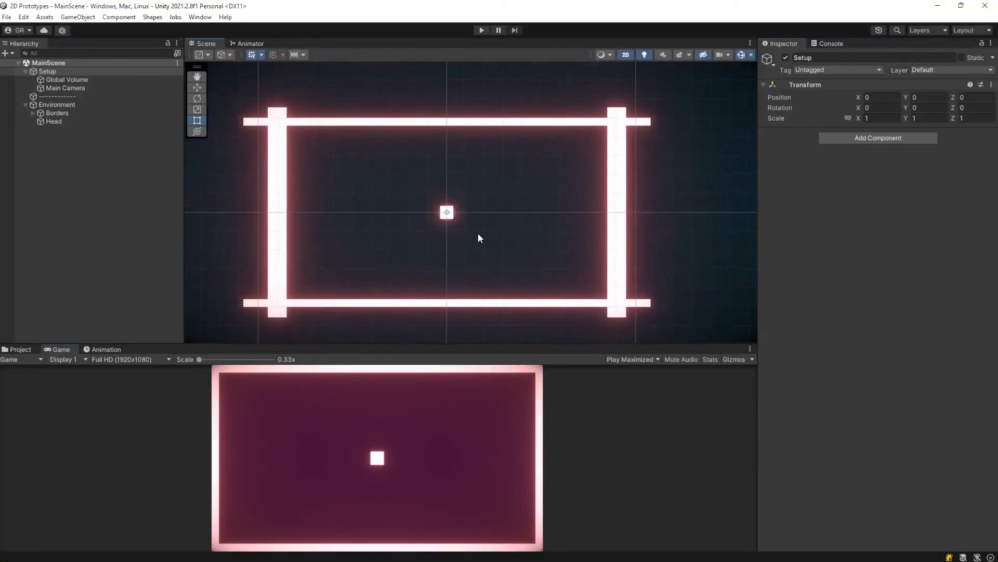